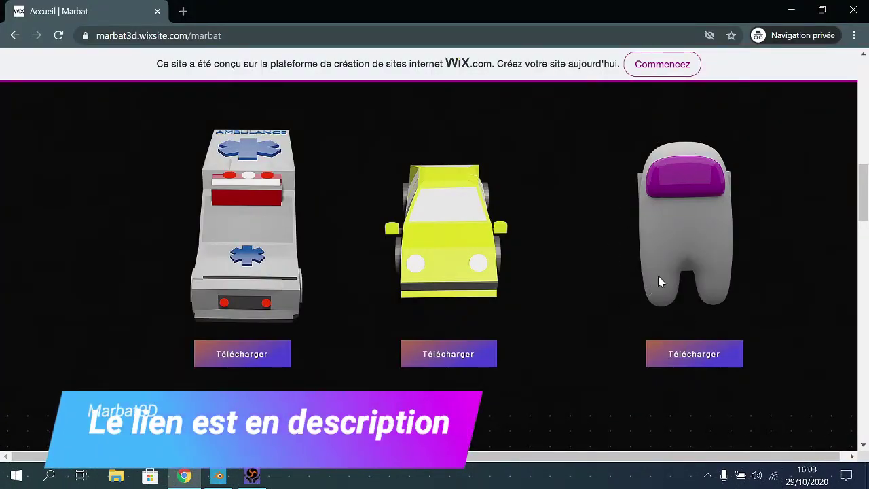
Download the Among Us character archive among us.zip from its model page and open the among us folder inside it.
{"action": "left_click", "coordinate": [688, 353]}
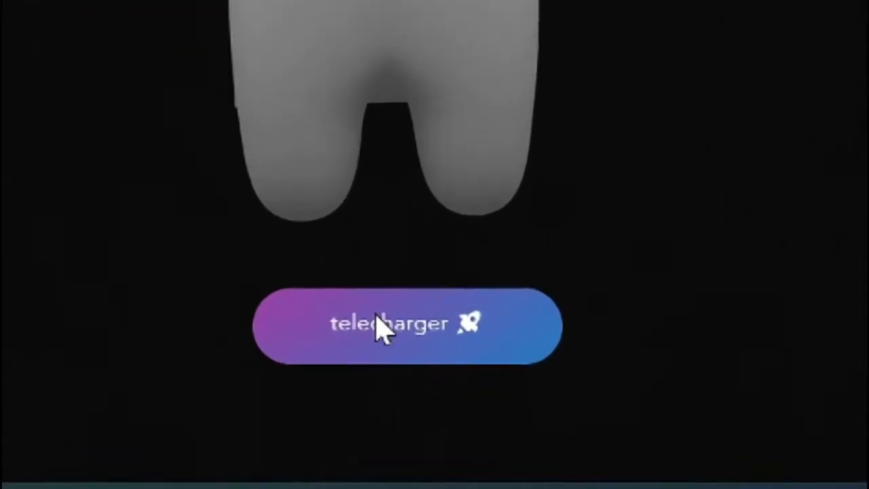
{"action": "left_click", "coordinate": [381, 331]}
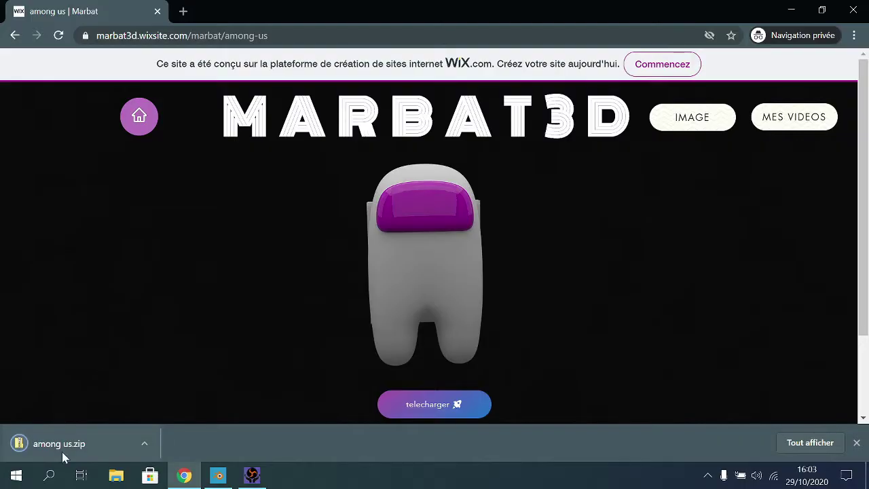
{"action": "left_click", "coordinate": [62, 441]}
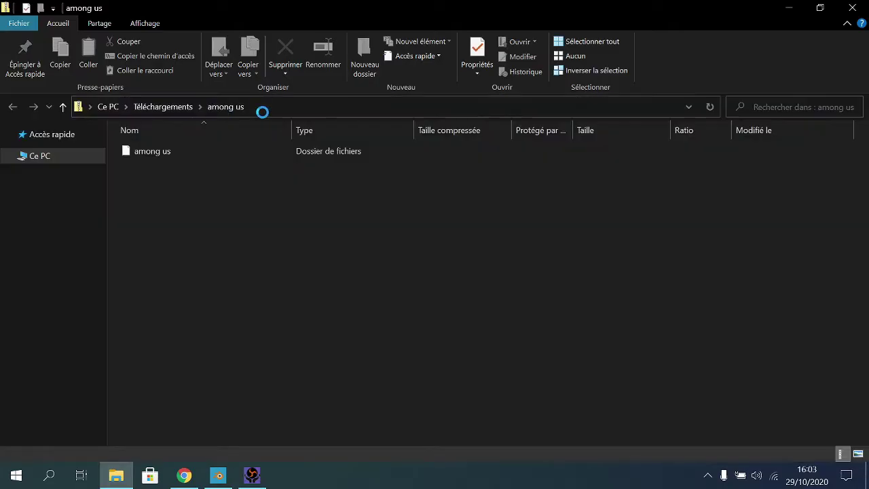
{"action": "double_click", "coordinate": [187, 151]}
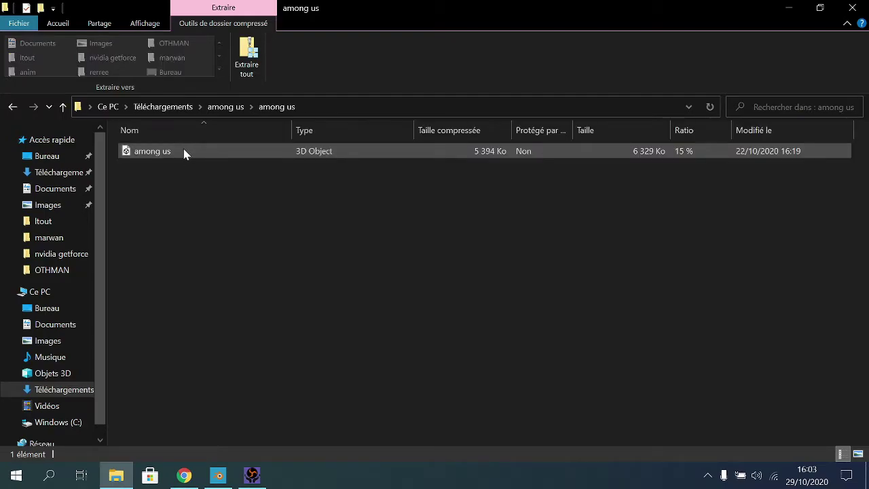
Copy the among us 3D Object file from the archive folder in File Explorer to the desktop.
{"action": "left_click_drag", "start_coordinate": [157, 153], "coordinate": [188, 102]}
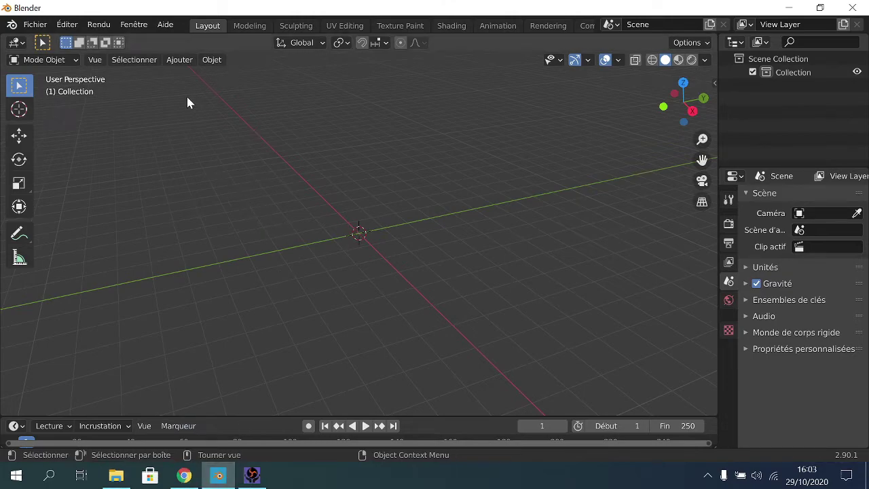
{"action": "left_click", "coordinate": [692, 111]}
{"action": "left_click", "coordinate": [35, 24]}
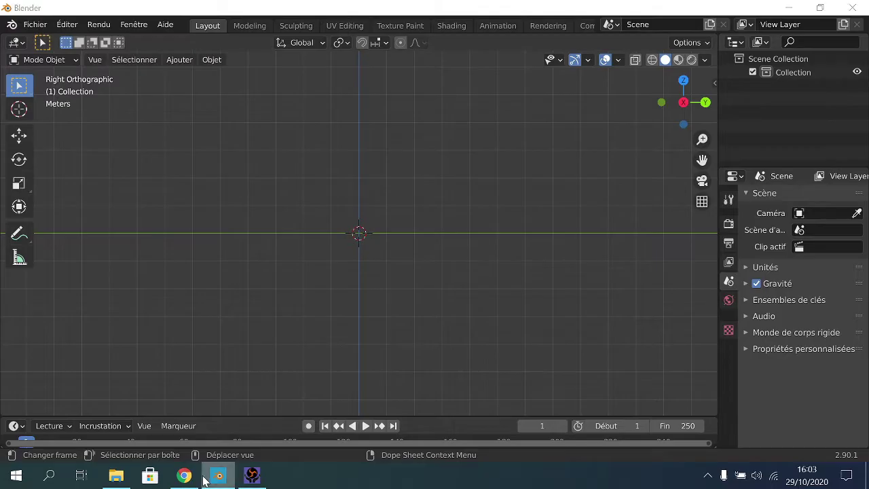
{"action": "left_click", "coordinate": [116, 475]}
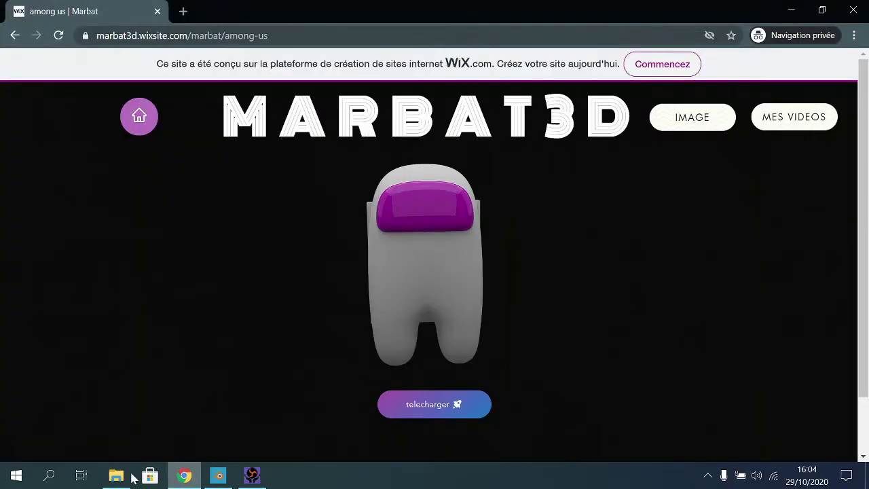
{"action": "left_click", "coordinate": [116, 476]}
{"action": "left_click_drag", "start_coordinate": [163, 151], "coordinate": [536, 268]}
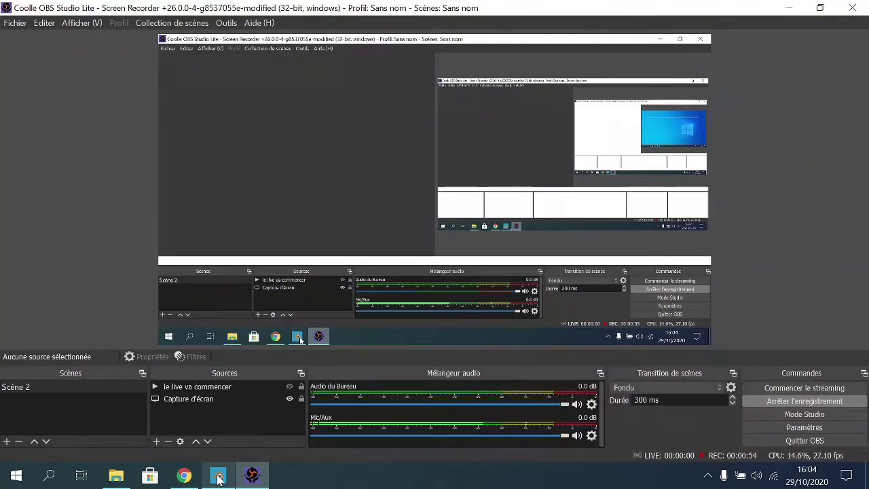
Switch to Blender and import among us.fbx from the Desktop folder as an FBX.
{"action": "left_click", "coordinate": [219, 473]}
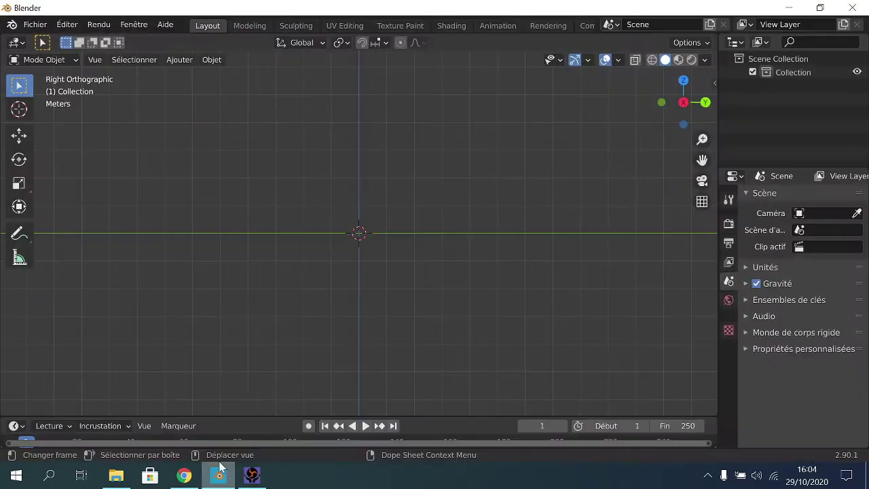
{"action": "left_click", "coordinate": [35, 25]}
{"action": "mouse_move", "coordinate": [95, 208]}
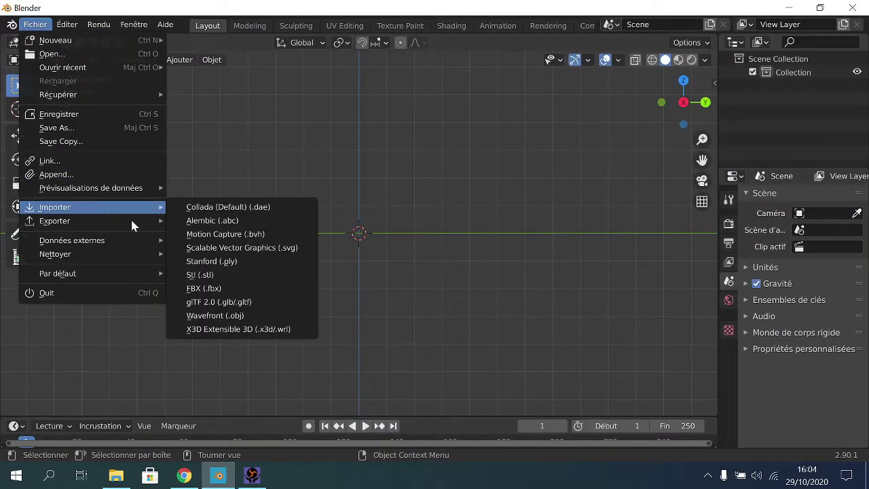
{"action": "left_click", "coordinate": [242, 288]}
{"action": "left_click", "coordinate": [122, 162]}
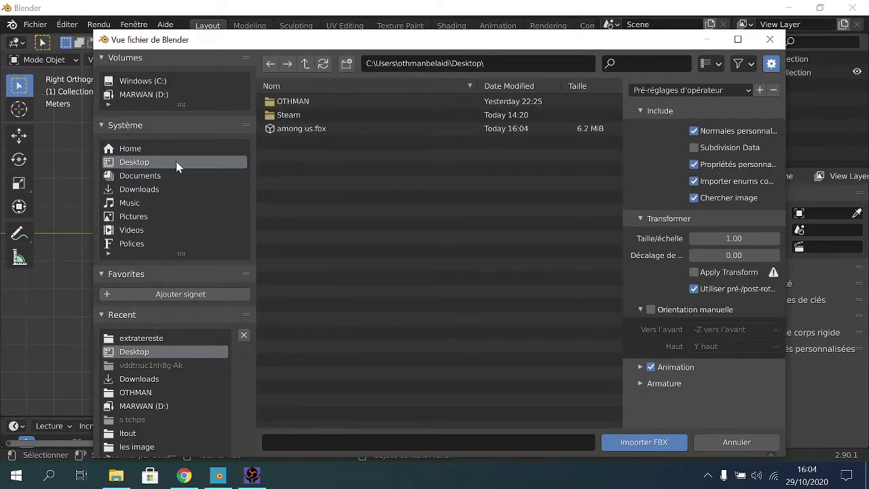
{"action": "double_click", "coordinate": [291, 130]}
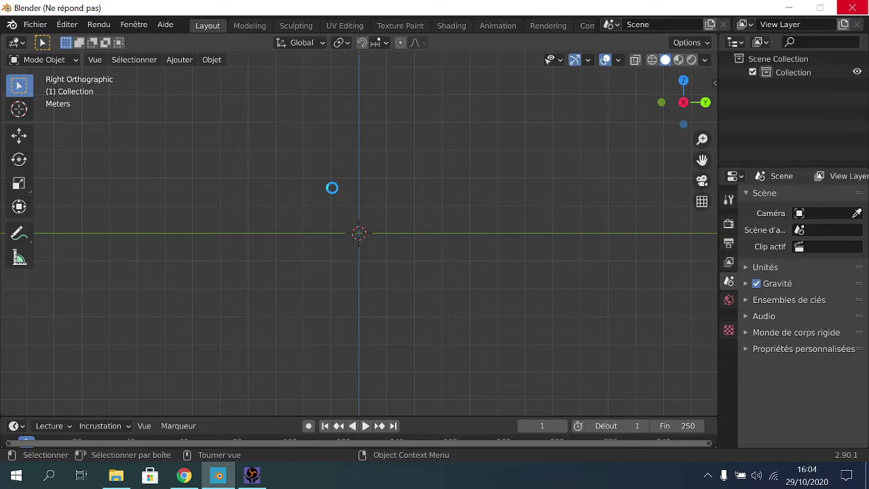
Delete the surplus imported objects around the character, keeping its body, backpack and the camera.
{"action": "middle_click_drag", "start_coordinate": [325, 149], "coordinate": [389, 196]}
{"action": "scroll", "coordinate": [389, 196], "scroll_direction": "down", "scroll_amount": 3}
{"action": "left_click_drag", "start_coordinate": [250, 96], "coordinate": [434, 148]}
{"action": "key", "text": "x"}
{"action": "left_click", "coordinate": [435, 154]}
{"action": "scroll", "coordinate": [402, 152], "scroll_direction": "up", "scroll_amount": 4}
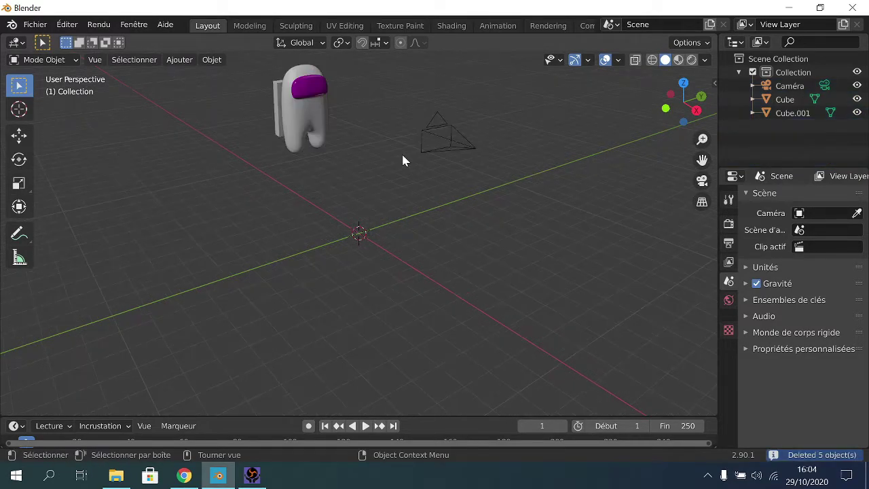
{"action": "left_click", "coordinate": [333, 125]}
{"action": "left_click_drag", "start_coordinate": [264, 75], "coordinate": [325, 134]}
{"action": "middle_click_drag", "start_coordinate": [324, 135], "coordinate": [389, 128]}
{"action": "key", "text": "g"}
{"action": "key", "text": "z"}
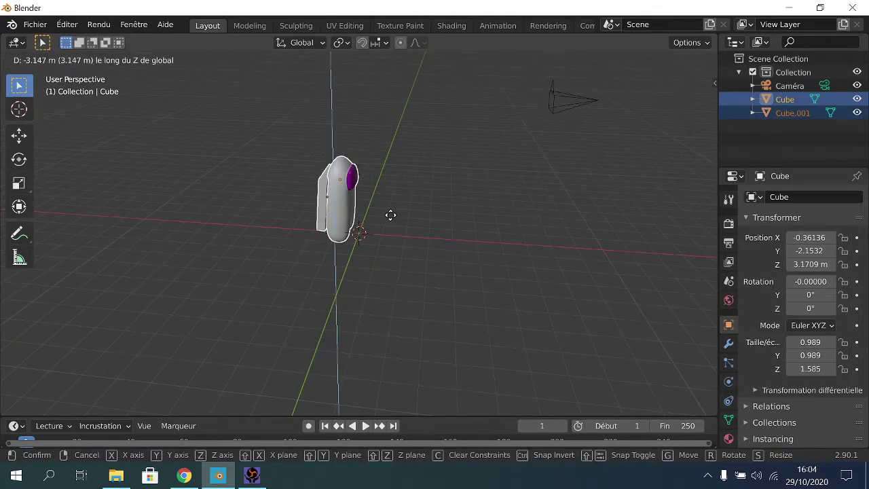
{"action": "left_click", "coordinate": [421, 202]}
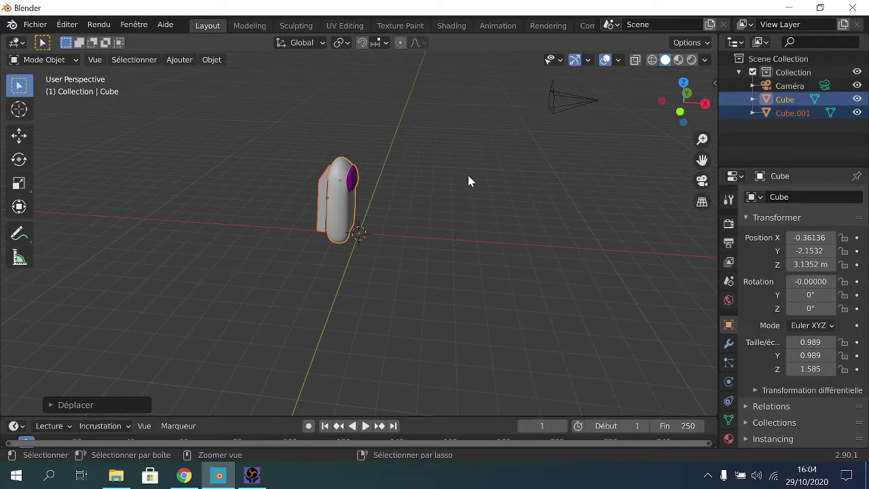
{"action": "key", "text": "ctrl+z"}
{"action": "key", "text": "ctrl+z"}
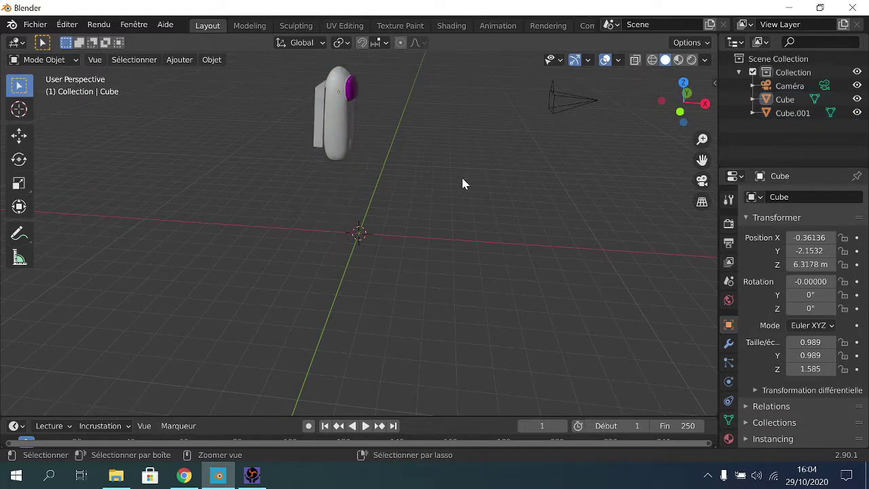
Lower the character's body and backpack together along Z until the feet are near the ground grid.
{"action": "left_click_drag", "start_coordinate": [279, 80], "coordinate": [397, 141]}
{"action": "key", "text": "g"}
{"action": "key", "text": "z"}
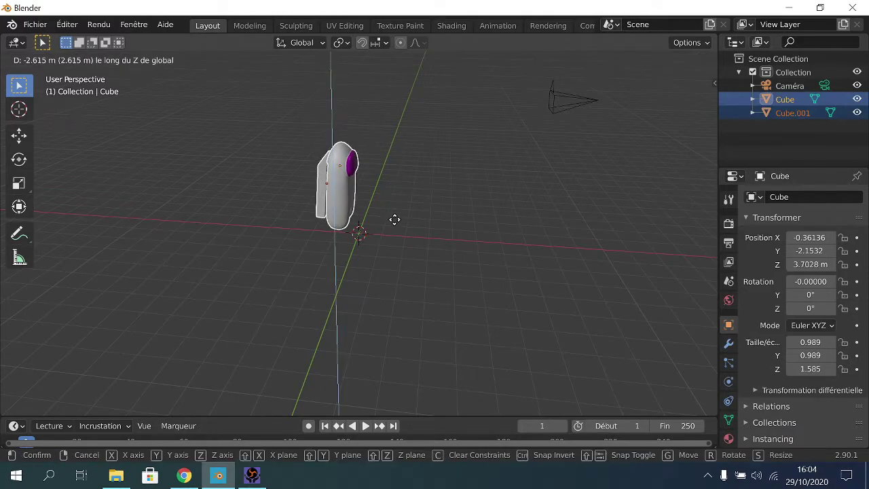
{"action": "left_click", "coordinate": [458, 194]}
Delete the imported camera from the scene.
{"action": "left_click", "coordinate": [516, 142]}
{"action": "left_click", "coordinate": [554, 101]}
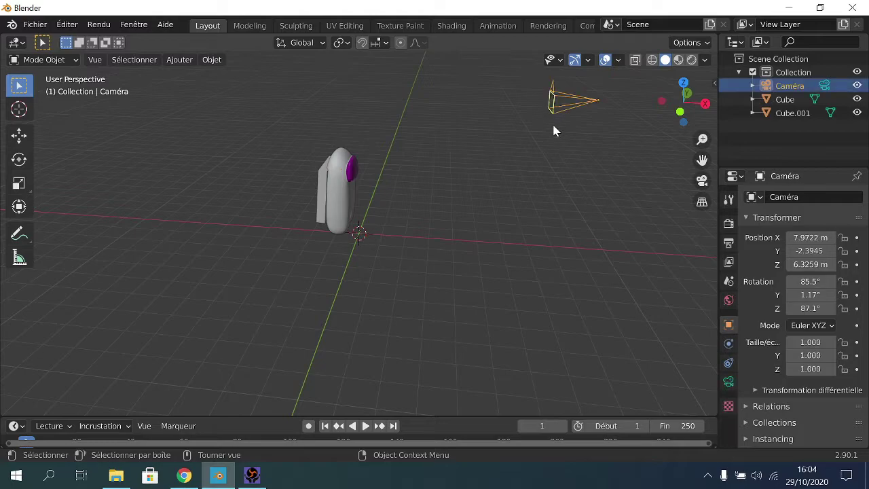
{"action": "key", "text": "x"}
{"action": "left_click", "coordinate": [554, 127]}
Centre the body and backpack along Y in right view and lower them about 1.2 m along Z onto the ground line.
{"action": "left_click", "coordinate": [705, 103]}
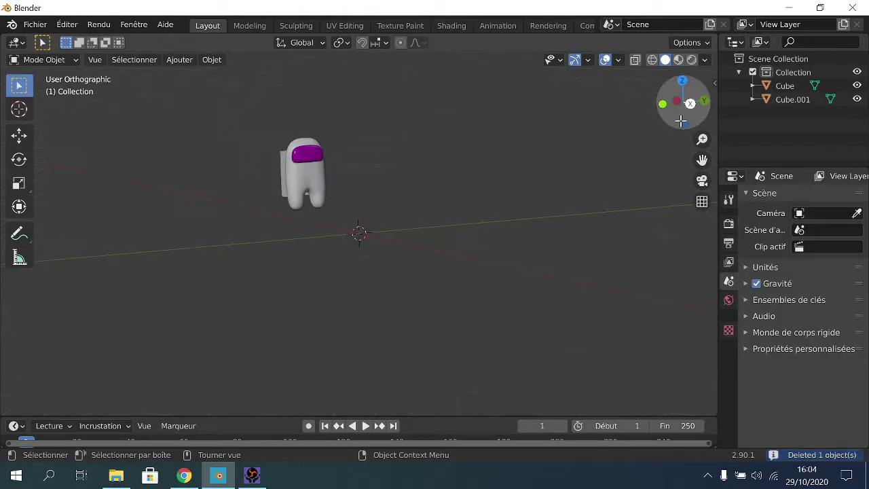
{"action": "middle_click_drag", "start_coordinate": [397, 146], "coordinate": [453, 171], "text": "shift"}
{"action": "left_click_drag", "start_coordinate": [291, 82], "coordinate": [420, 183]}
{"action": "key", "text": "g"}
{"action": "key", "text": "y"}
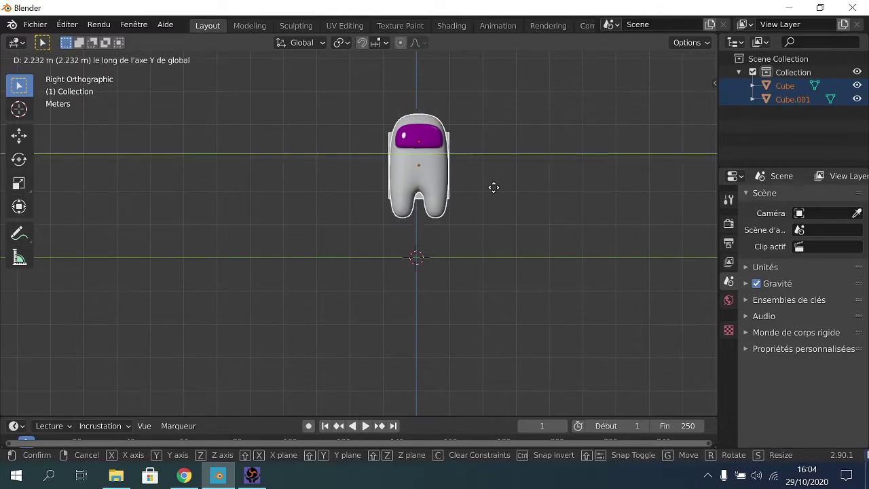
{"action": "key", "text": "z"}
{"action": "left_click", "coordinate": [492, 235]}
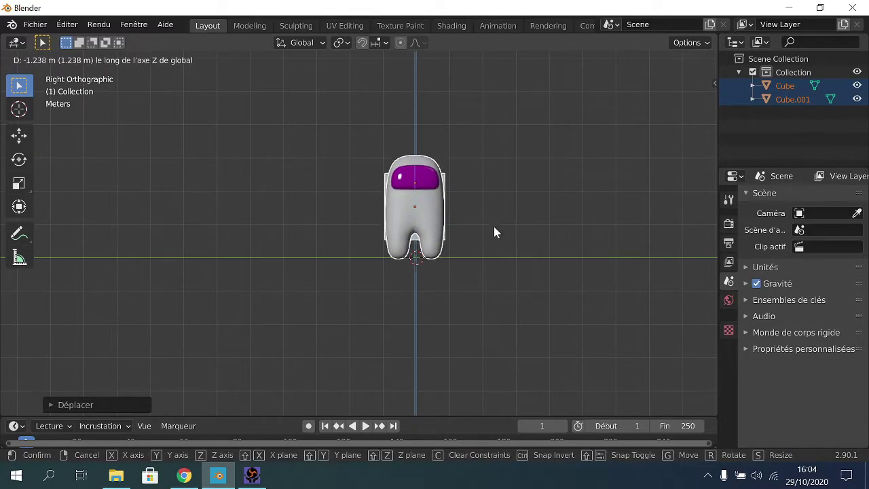
{"action": "left_click", "coordinate": [494, 226]}
Add a single-bone armature at the world origin.
{"action": "left_click", "coordinate": [180, 59]}
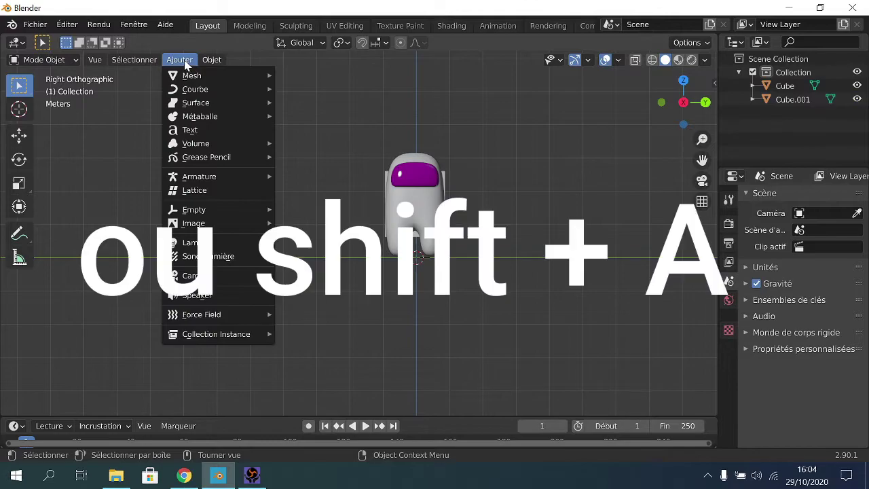
{"action": "mouse_move", "coordinate": [206, 80]}
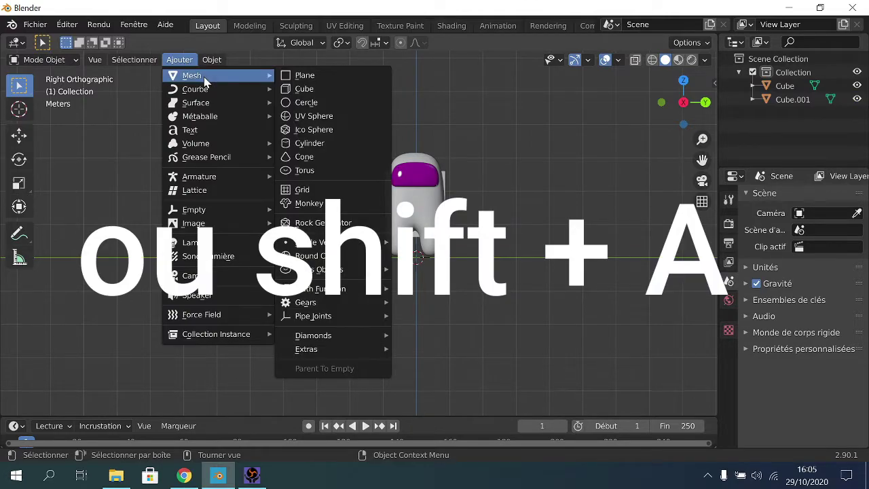
{"action": "mouse_move", "coordinate": [205, 177]}
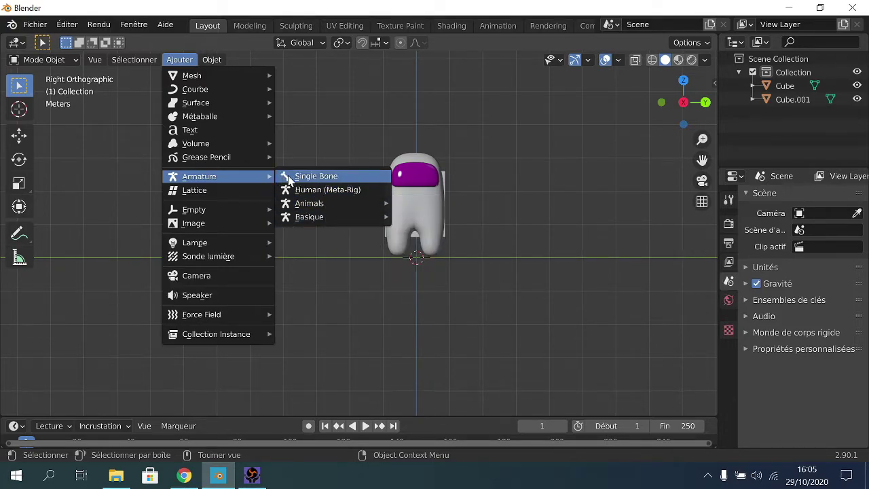
{"action": "left_click", "coordinate": [317, 178]}
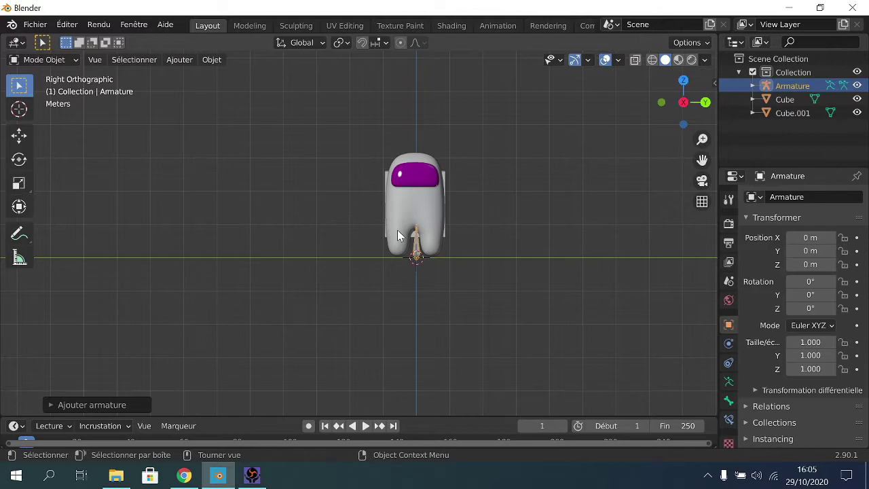
Move the armature inside the character's torso, to about X -0.17 m and Z 1.29 m.
{"action": "key", "text": "g"}
{"action": "key", "text": "z"}
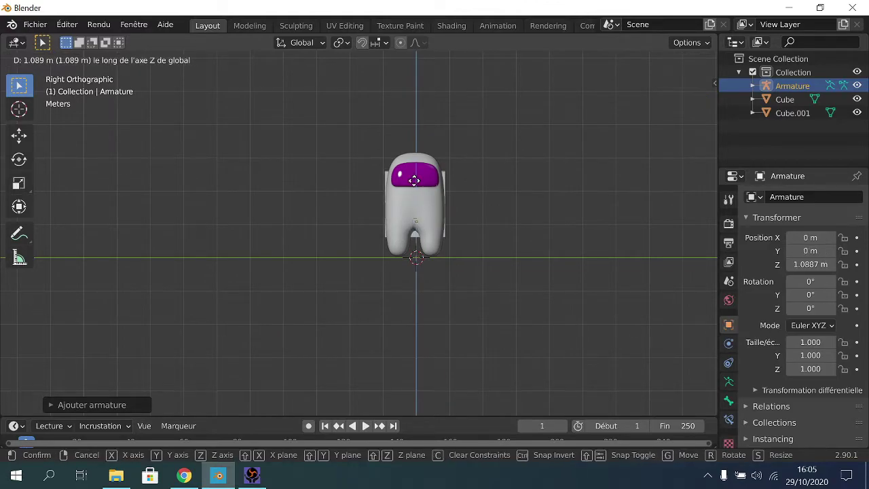
{"action": "left_click", "coordinate": [407, 178]}
{"action": "middle_click_drag", "start_coordinate": [450, 193], "coordinate": [516, 208]}
{"action": "key", "text": "g"}
{"action": "key", "text": "x"}
{"action": "left_click", "coordinate": [506, 198]}
Examine the bone's placement inside the character's body in wireframe display and from several angles.
{"action": "left_click", "coordinate": [705, 103]}
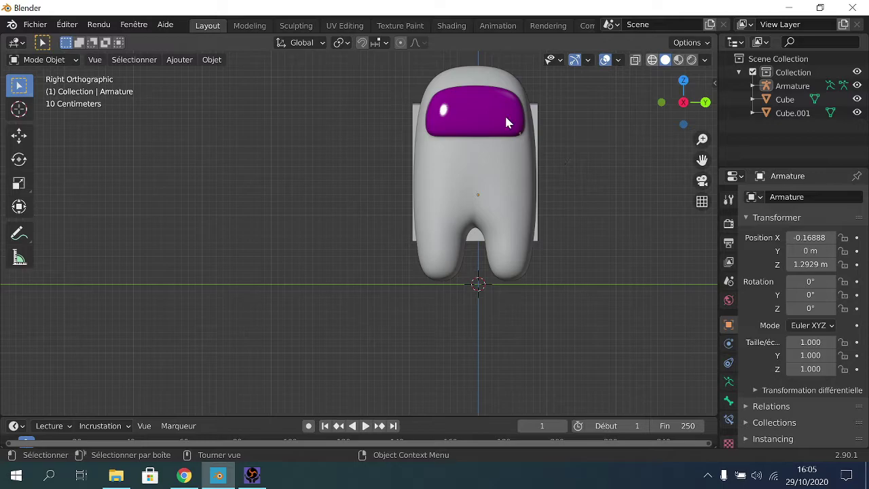
{"action": "key", "text": "shift+z"}
{"action": "left_click", "coordinate": [475, 163]}
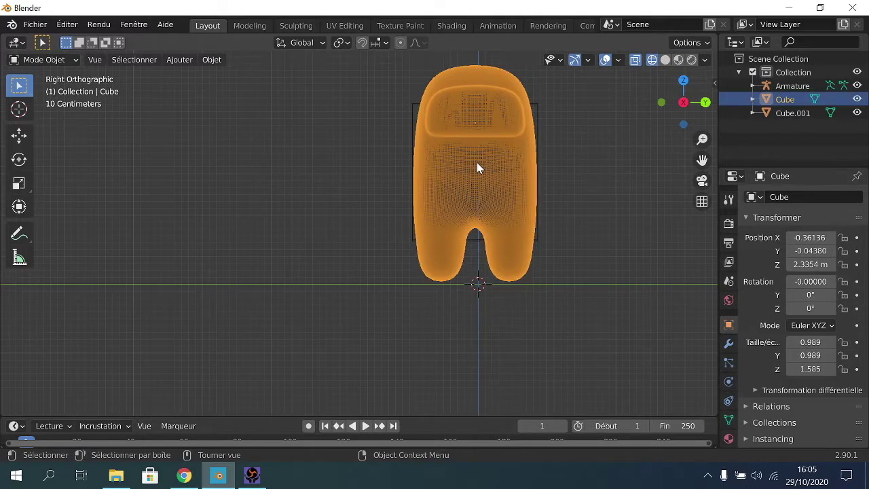
{"action": "middle_click_drag", "start_coordinate": [476, 164], "coordinate": [415, 181]}
{"action": "scroll", "coordinate": [621, 110], "scroll_direction": "up", "scroll_amount": 1}
{"action": "scroll", "coordinate": [621, 110], "scroll_direction": "down", "scroll_amount": 1}
{"action": "key", "text": "shift+z"}
{"action": "middle_click_drag", "start_coordinate": [628, 86], "coordinate": [528, 166]}
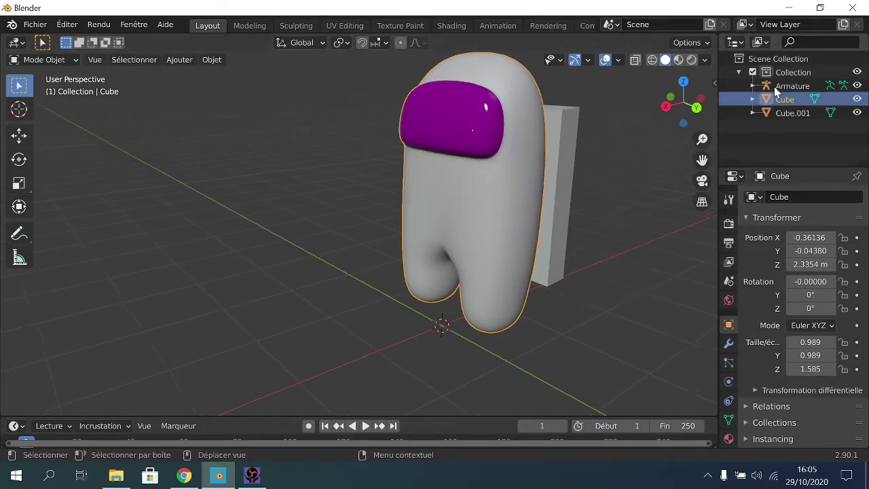
Select the armature, display the right view in wireframe, and scale the armature uniformly to about 0.74.
{"action": "left_click", "coordinate": [774, 87]}
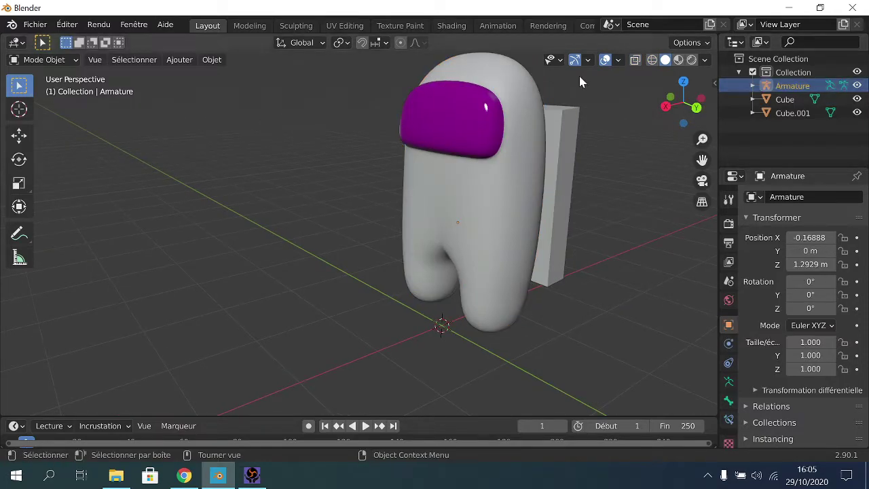
{"action": "left_click", "coordinate": [666, 106]}
{"action": "key", "text": "shift+z"}
{"action": "middle_click_drag", "start_coordinate": [612, 154], "coordinate": [512, 192], "text": "shift"}
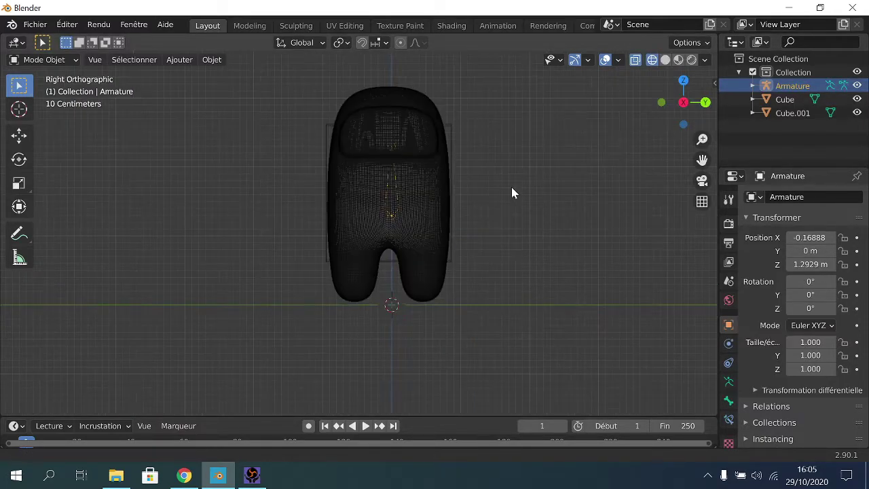
{"action": "key", "text": "s"}
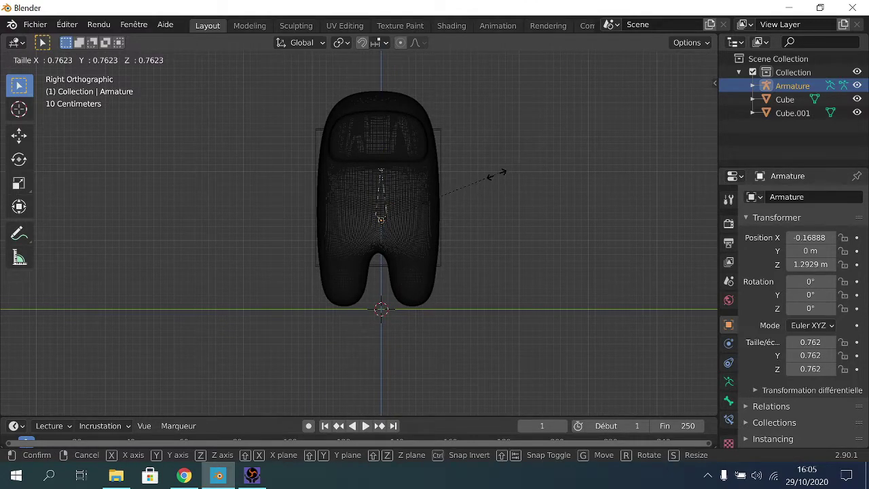
{"action": "left_click", "coordinate": [496, 175]}
Put the armature in Edit Mode and extrude a second bone straight up along Z from the first into the visor area.
{"action": "left_click", "coordinate": [42, 59]}
{"action": "left_click", "coordinate": [57, 89]}
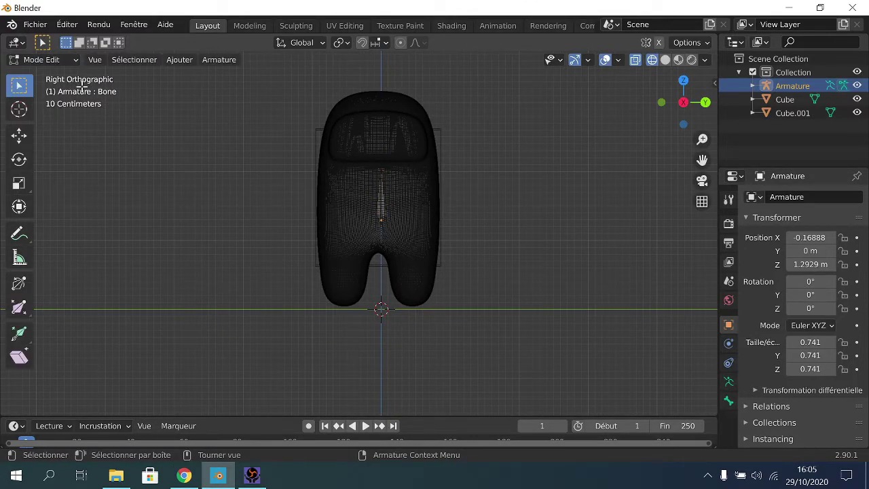
{"action": "key", "text": "e"}
{"action": "key", "text": "z"}
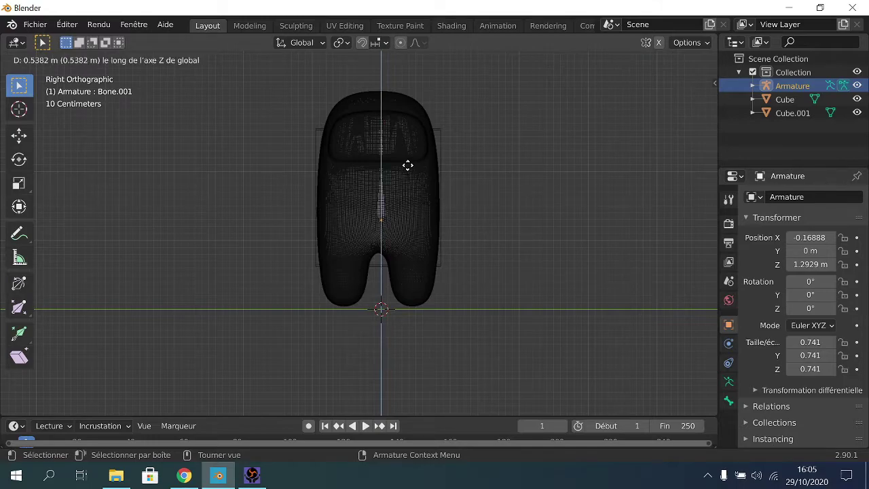
{"action": "left_click", "coordinate": [405, 137]}
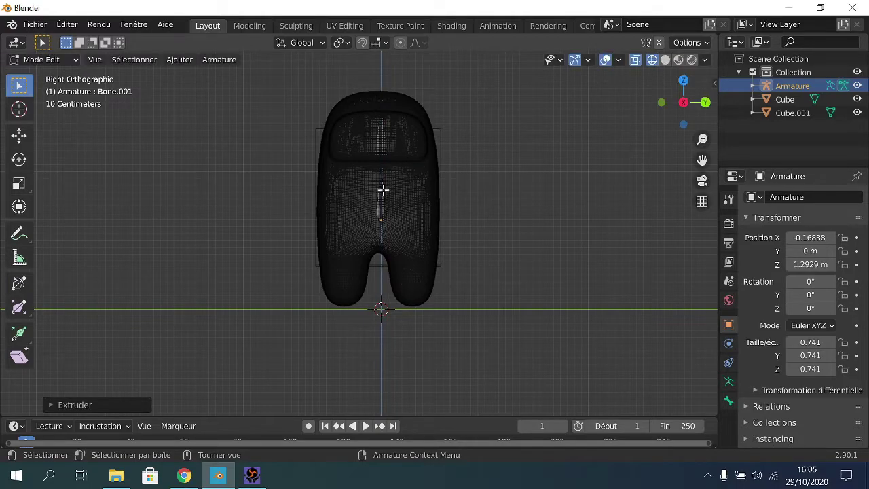
Move the first bone's base joint up along Z and extrude a new bone straight down from it to above the crotch.
{"action": "left_click", "coordinate": [392, 218]}
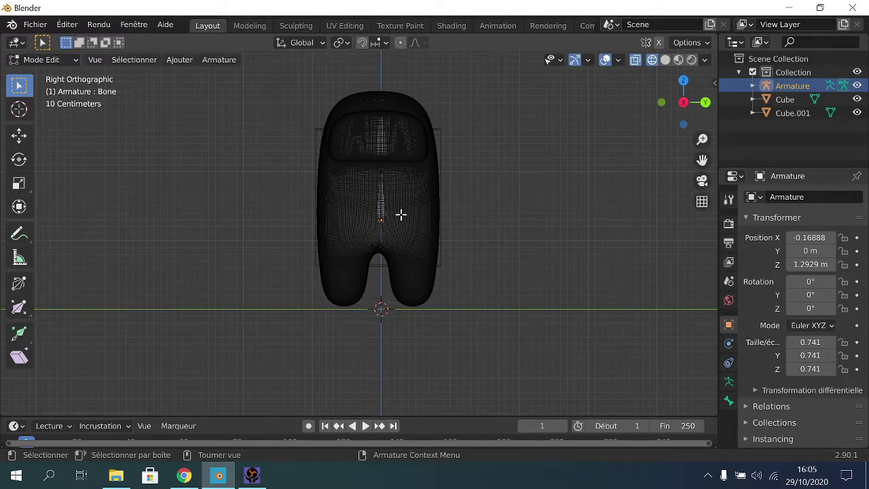
{"action": "key", "text": "g"}
{"action": "key", "text": "z"}
{"action": "left_click", "coordinate": [398, 229]}
{"action": "key", "text": "e"}
{"action": "key", "text": "z"}
{"action": "left_click", "coordinate": [400, 236]}
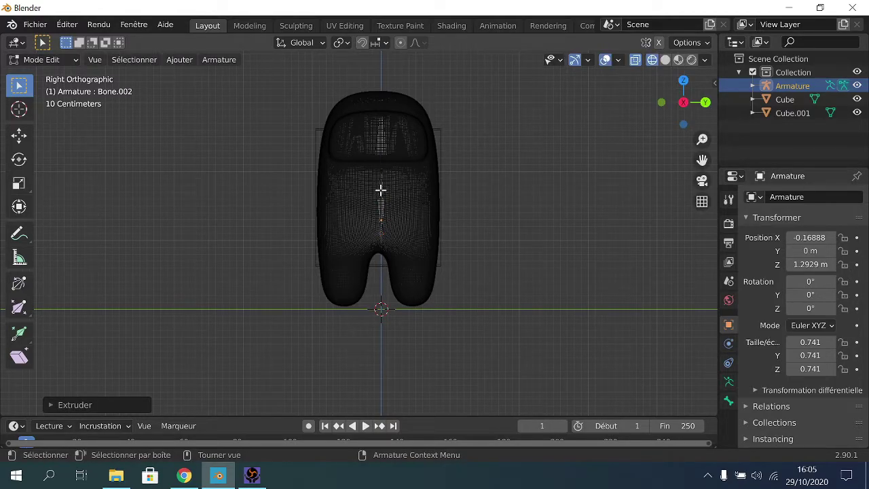
{"action": "key", "text": "ctrl+z"}
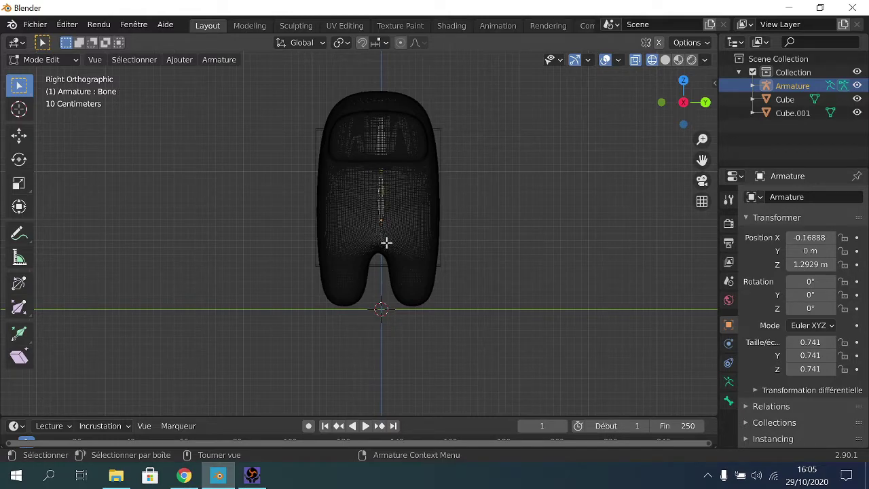
{"action": "key", "text": "ctrl+shift+z"}
Extrude a hip bone about 0.49 m along positive Y from the lower spine joint and an upper leg bone straight down from it.
{"action": "key", "text": "e"}
{"action": "key", "text": "y"}
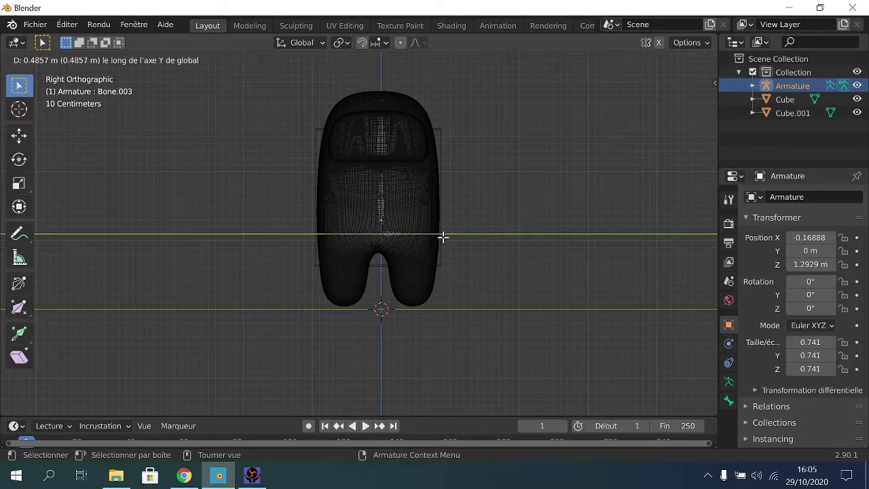
{"action": "left_click", "coordinate": [443, 239]}
{"action": "key", "text": "e"}
{"action": "key", "text": "z"}
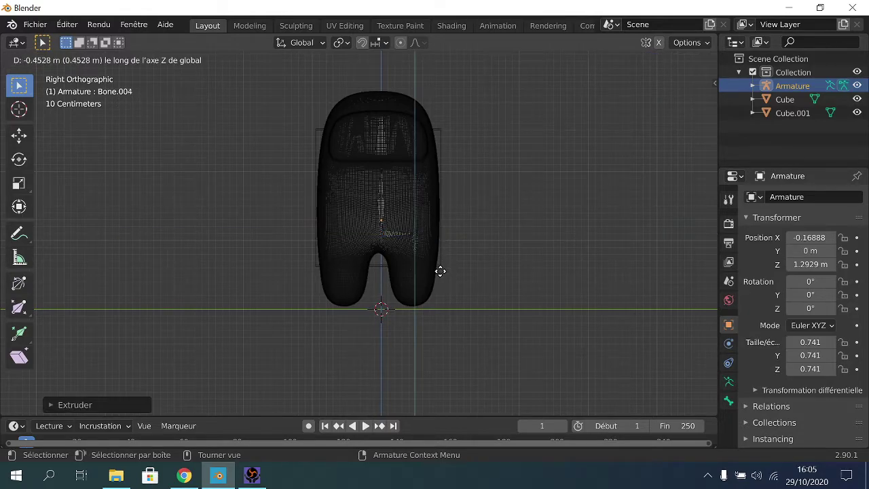
{"action": "left_click", "coordinate": [437, 257]}
Extrude a lower leg bone about 0.6 m straight down along Z from the upper leg bone toward the foot.
{"action": "scroll", "coordinate": [462, 273], "scroll_direction": "up", "scroll_amount": 2}
{"action": "scroll", "coordinate": [462, 272], "scroll_direction": "up", "scroll_amount": 1}
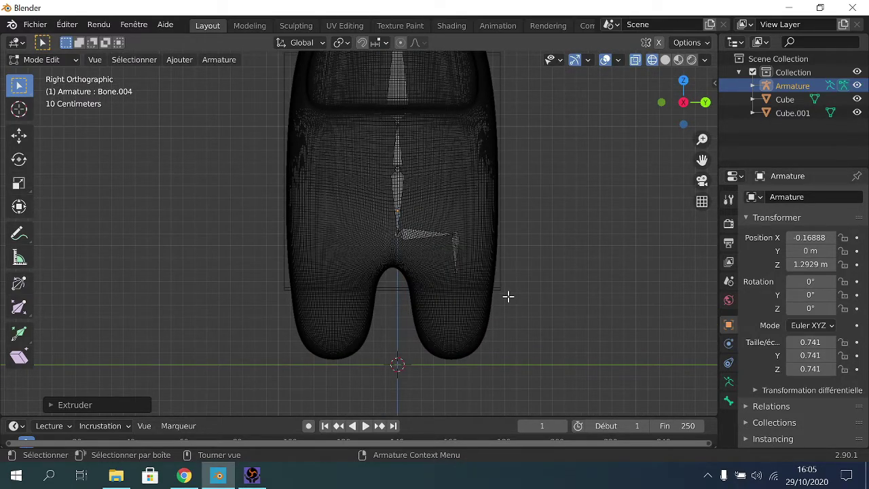
{"action": "scroll", "coordinate": [508, 294], "scroll_direction": "up", "scroll_amount": 2}
{"action": "middle_click_drag", "start_coordinate": [425, 217], "coordinate": [379, 191], "text": "shift"}
{"action": "key", "text": "e"}
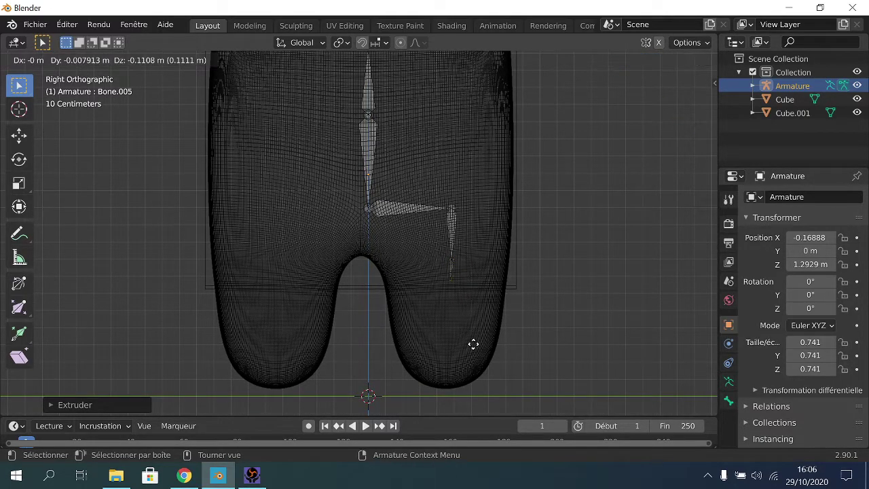
{"action": "key", "text": "z"}
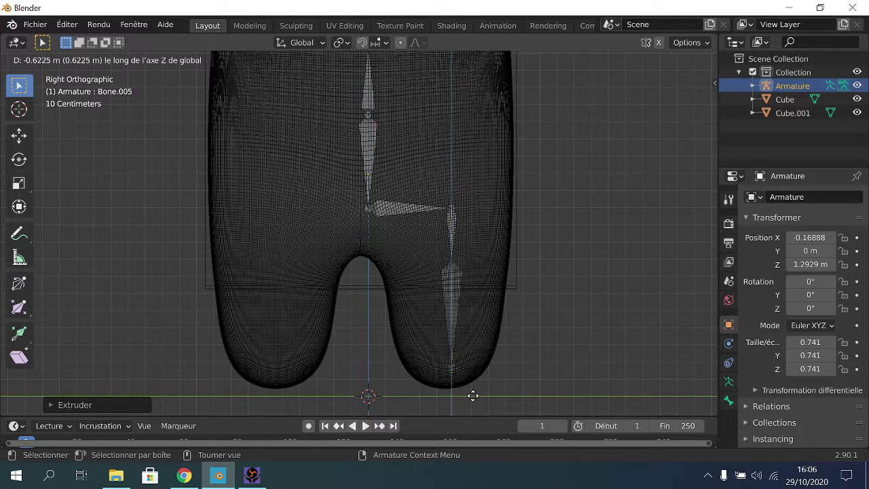
{"action": "right_click", "coordinate": [471, 393]}
Extrude the opposite hip bone about 0.6 m along negative Y from the lower spine joint and an upper leg bone straight down.
{"action": "left_click", "coordinate": [372, 211]}
{"action": "key", "text": "e"}
{"action": "key", "text": "y"}
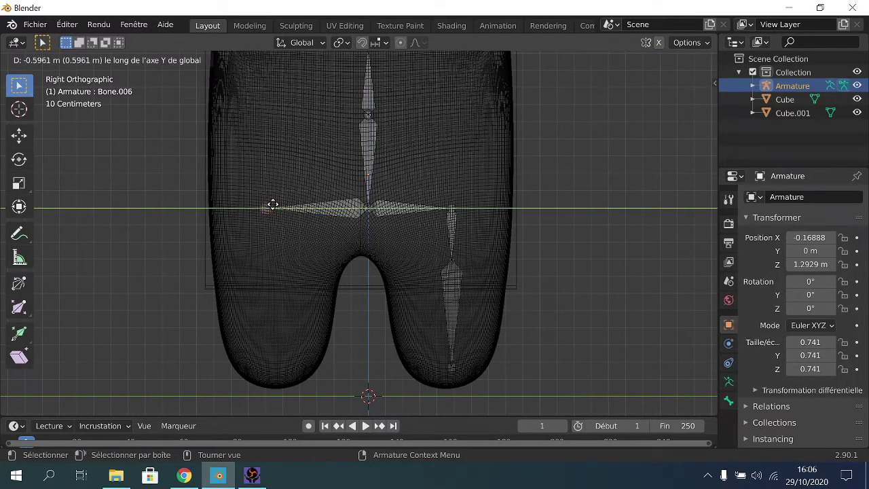
{"action": "left_click", "coordinate": [276, 203]}
{"action": "key", "text": "e"}
{"action": "key", "text": "z"}
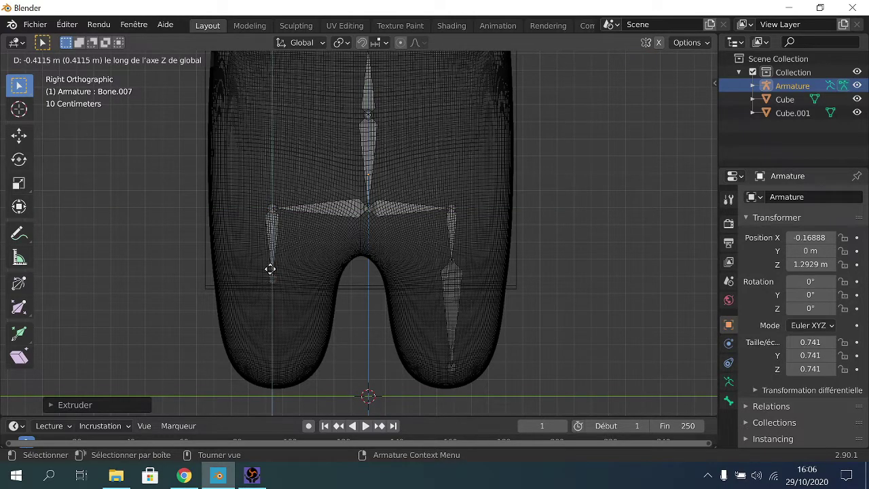
{"action": "left_click", "coordinate": [271, 264]}
Extrude the lower leg bone of the negative-Y leg straight down along Z into the foot.
{"action": "key", "text": "e"}
{"action": "key", "text": "z"}
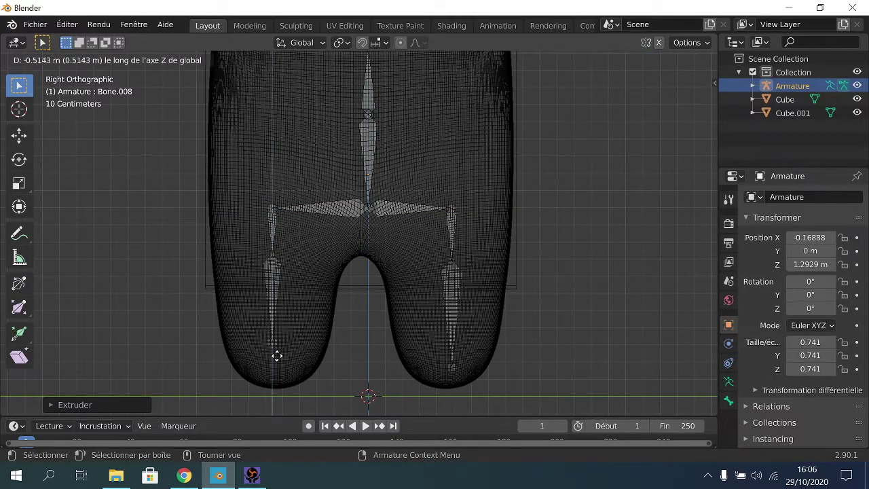
{"action": "left_click", "coordinate": [277, 361]}
Extrude two successive bones along negative X from the mid-spine joint into the backpack, about 0.57 m and 0.22 m long.
{"action": "middle_click_drag", "start_coordinate": [299, 272], "coordinate": [415, 197]}
{"action": "key", "text": "e"}
{"action": "key", "text": "x"}
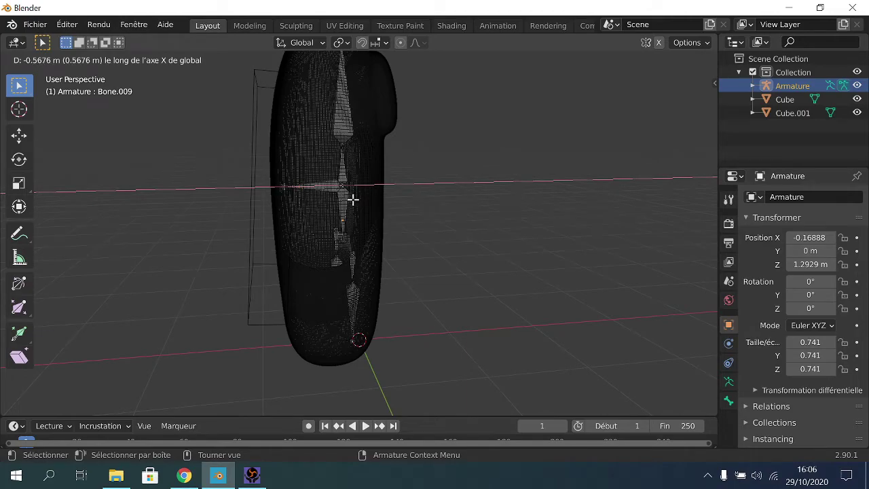
{"action": "left_click", "coordinate": [353, 199]}
{"action": "key", "text": "e"}
{"action": "key", "text": "x"}
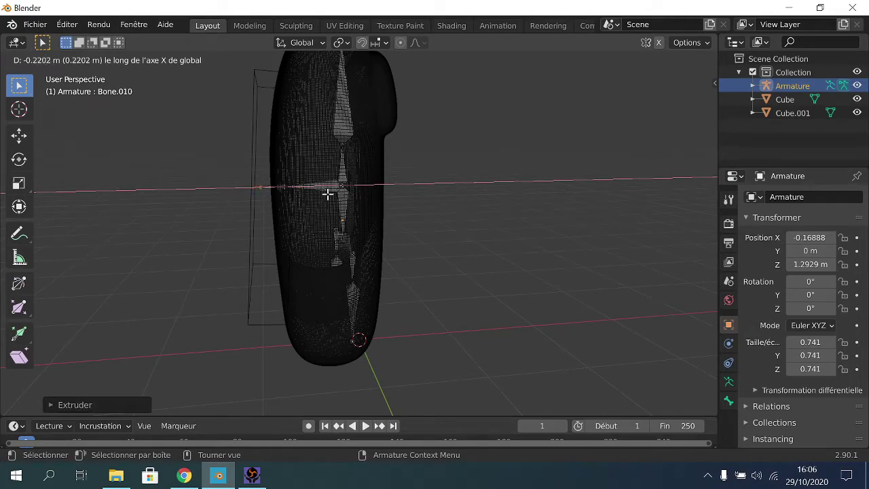
{"action": "left_click", "coordinate": [327, 194]}
Extrude one bone upward and one downward from the backpack joint, and return the armature to Object Mode.
{"action": "key", "text": "e"}
{"action": "left_click", "coordinate": [332, 127]}
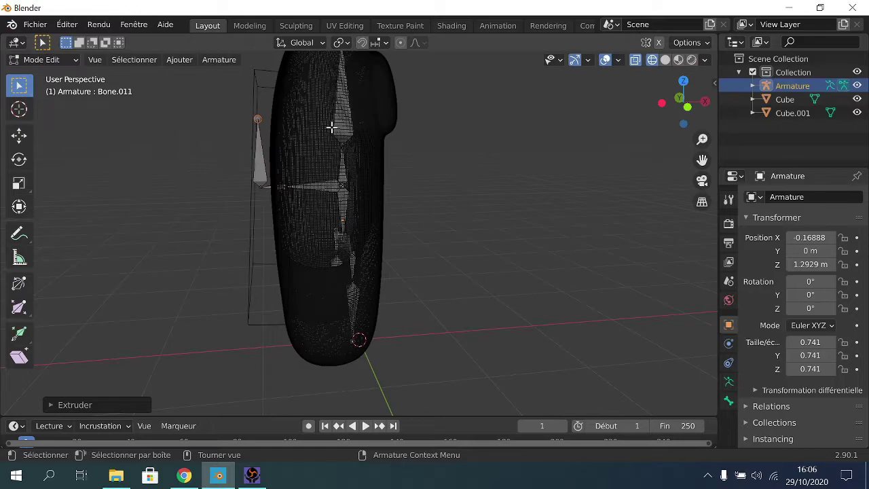
{"action": "left_click", "coordinate": [262, 188]}
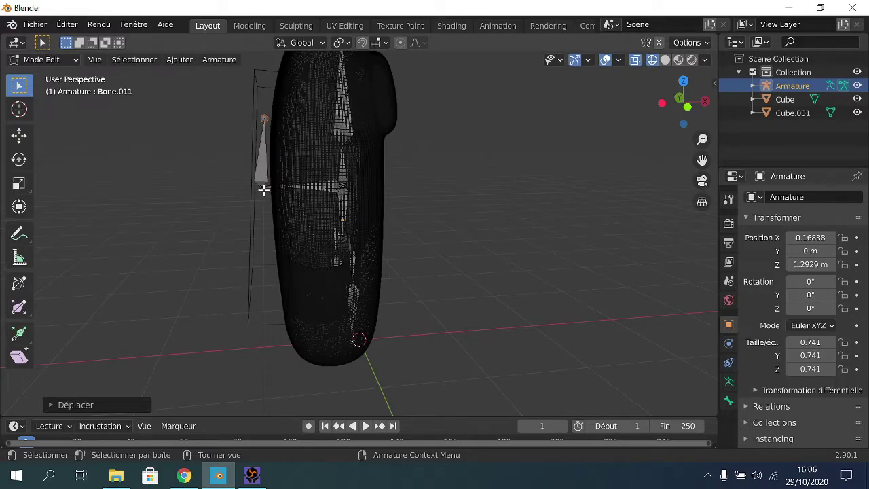
{"action": "key", "text": "e"}
{"action": "left_click", "coordinate": [264, 244]}
{"action": "middle_click_drag", "start_coordinate": [266, 243], "coordinate": [326, 224]}
{"action": "left_click", "coordinate": [42, 60]}
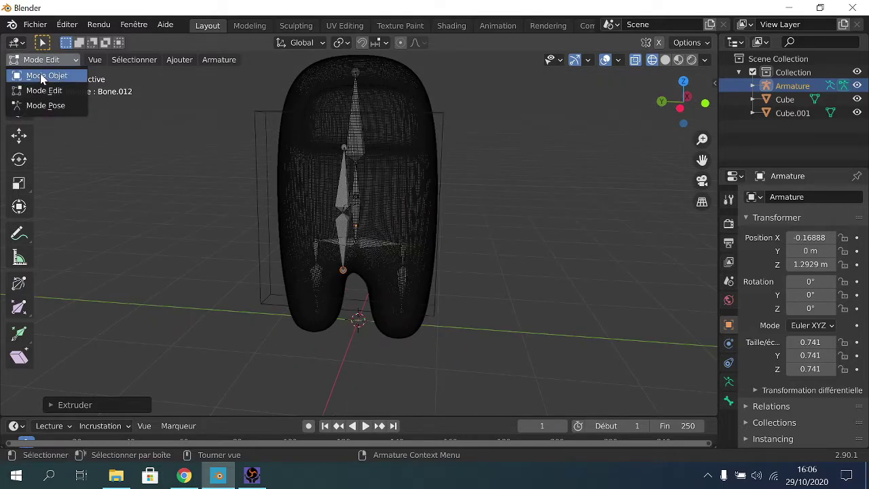
{"action": "left_click", "coordinate": [45, 75]}
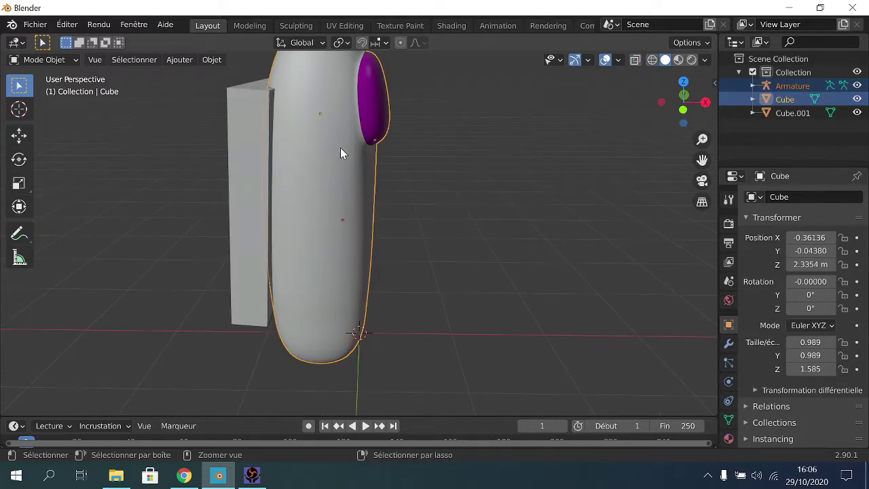
Parent the character's body mesh to the armature with automatic weights.
{"action": "key", "text": "ctrl+p"}
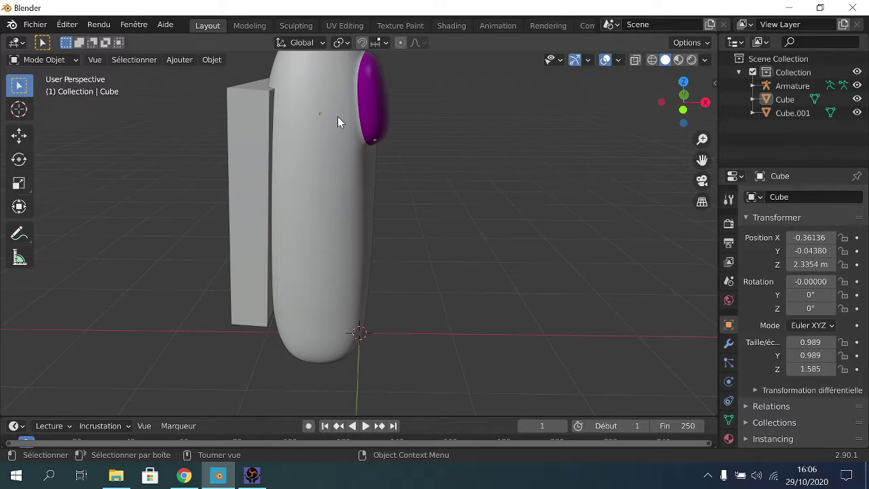
{"action": "left_click", "coordinate": [338, 117]}
{"action": "scroll", "coordinate": [338, 116], "scroll_direction": "up", "scroll_amount": 6}
{"action": "middle_click_drag", "start_coordinate": [337, 116], "coordinate": [359, 125]}
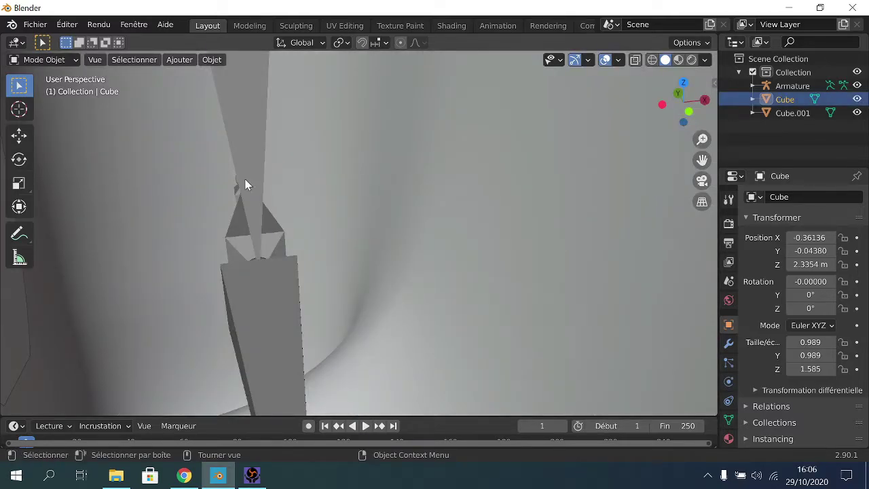
{"action": "left_click", "coordinate": [254, 160], "text": "shift"}
{"action": "scroll", "coordinate": [255, 160], "scroll_direction": "down", "scroll_amount": 6}
{"action": "key", "text": "ctrl+p"}
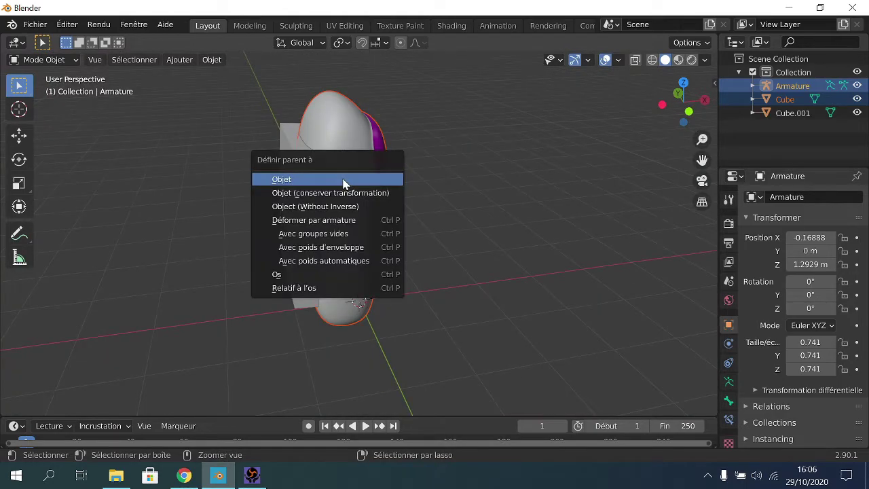
{"action": "left_click", "coordinate": [332, 261]}
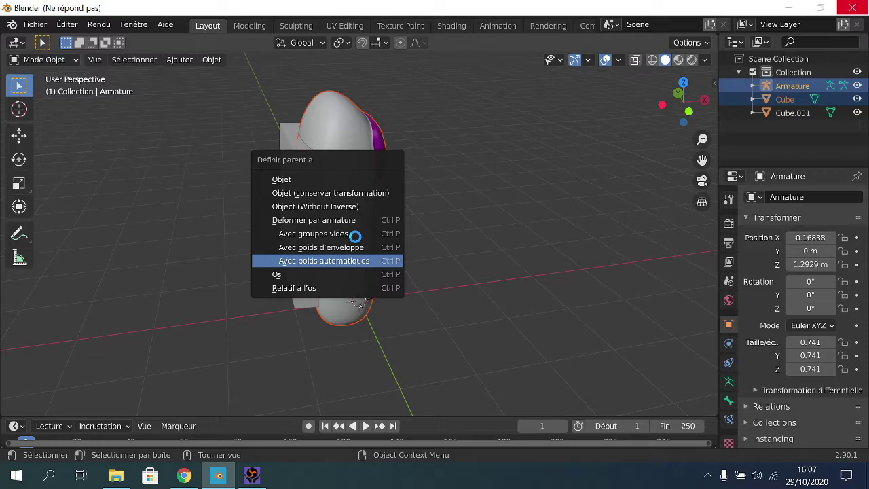
Select the armature inside the body and put it in Pose Mode.
{"action": "mouse_move", "coordinate": [478, 231]}
{"action": "middle_mouse_down"}
{"action": "mouse_move", "coordinate": [425, 200]}
{"action": "mouse_move", "coordinate": [418, 224]}
{"action": "mouse_move", "coordinate": [430, 267]}
{"action": "mouse_move", "coordinate": [478, 242]}
{"action": "middle_mouse_up"}
{"action": "scroll", "coordinate": [434, 248], "scroll_direction": "up", "scroll_amount": 5}
{"action": "key", "text": "shift"}
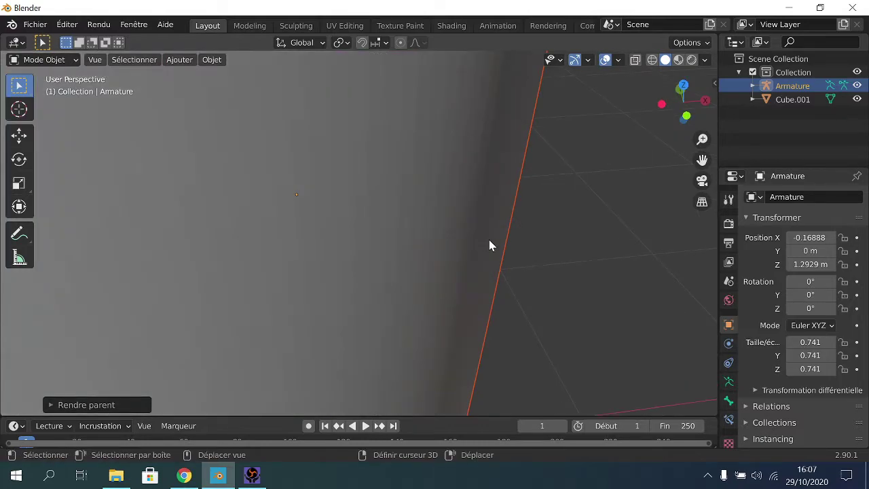
{"action": "key", "text": "KP_Decimal"}
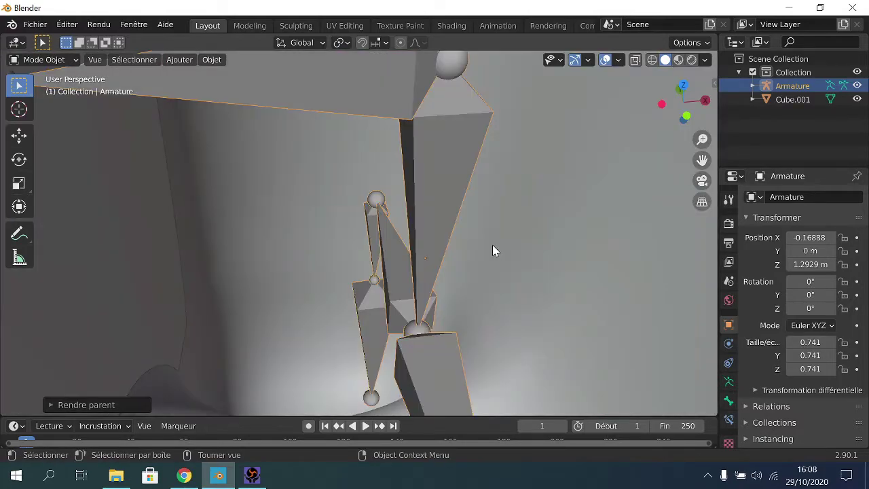
{"action": "left_click", "coordinate": [434, 180]}
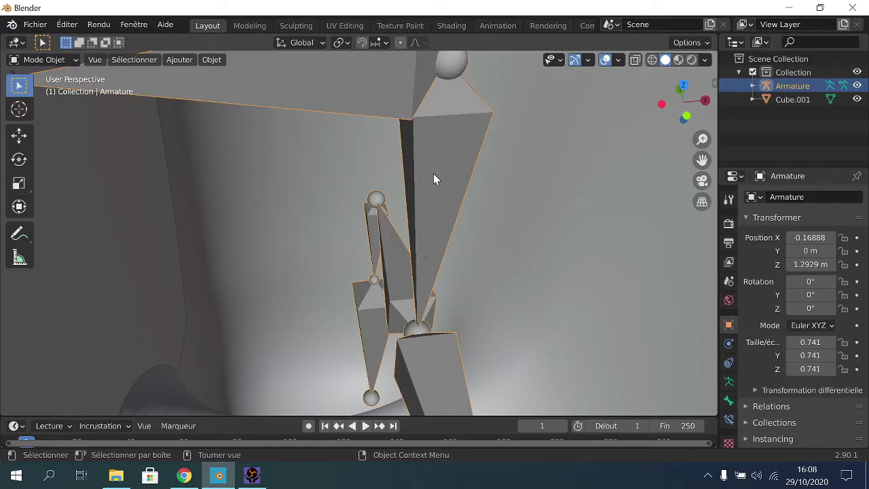
{"action": "scroll", "coordinate": [433, 173], "scroll_direction": "down", "scroll_amount": 10}
{"action": "middle_click_drag", "start_coordinate": [434, 173], "coordinate": [144, 88]}
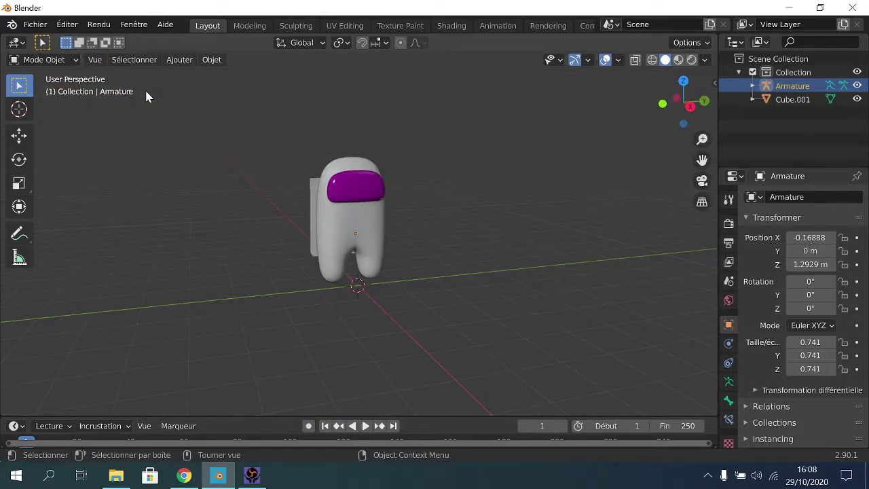
{"action": "left_click", "coordinate": [40, 59]}
{"action": "left_click", "coordinate": [46, 105]}
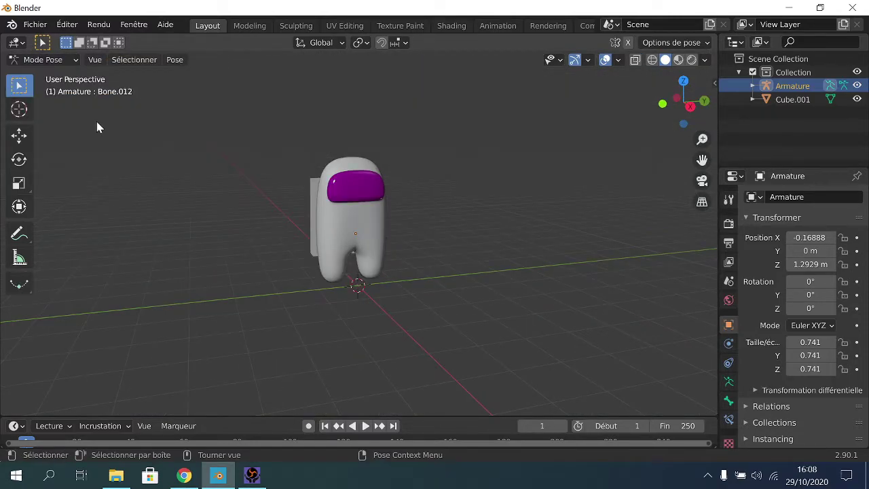
Select the positive-Y lower leg bone using wireframe display, return to solid display, and rotate the bone about 25° around global Y.
{"action": "left_click", "coordinate": [650, 61]}
{"action": "scroll", "coordinate": [357, 213], "scroll_direction": "up", "scroll_amount": 8}
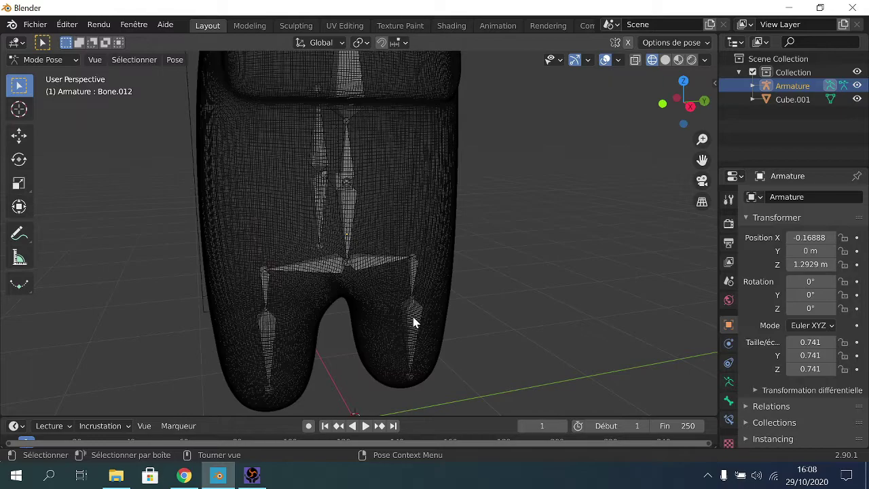
{"action": "key", "text": "shift+z"}
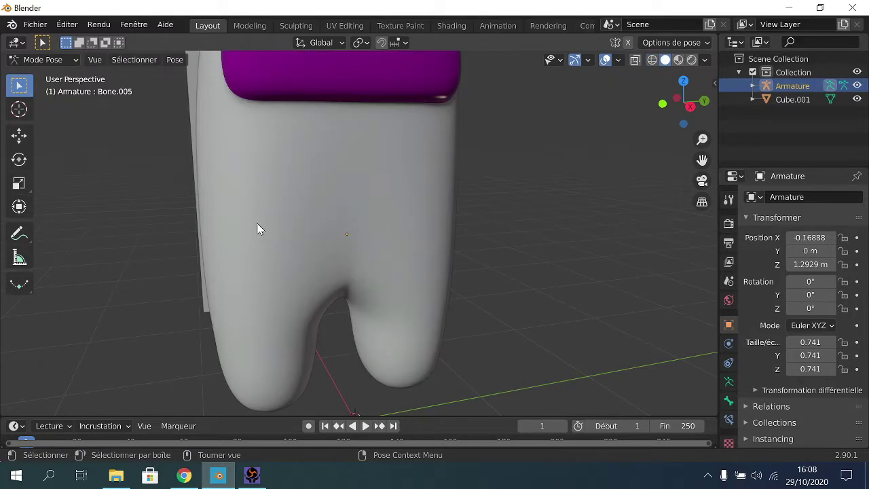
{"action": "scroll", "coordinate": [257, 229], "scroll_direction": "down", "scroll_amount": 6}
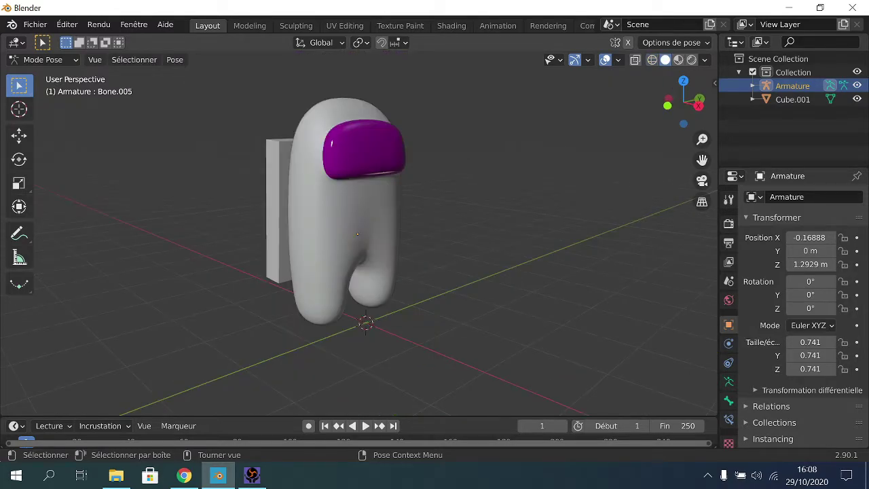
{"action": "key", "text": "r"}
{"action": "key", "text": "x"}
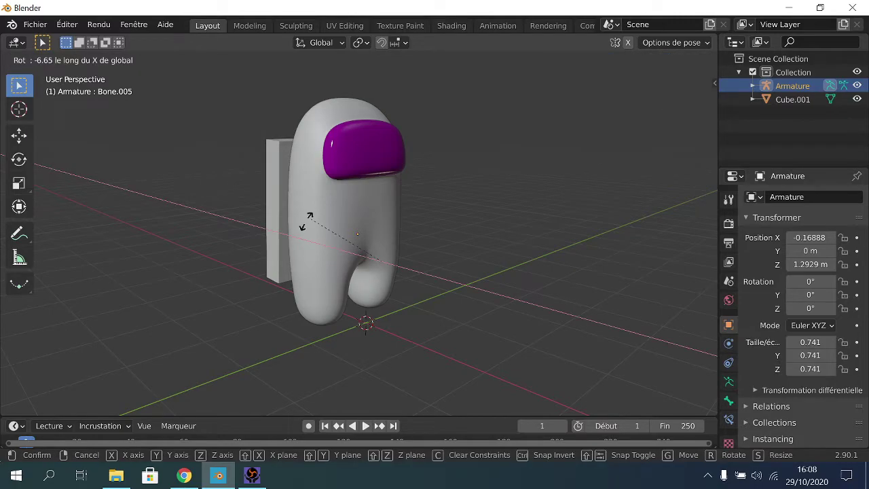
{"action": "key", "text": "y"}
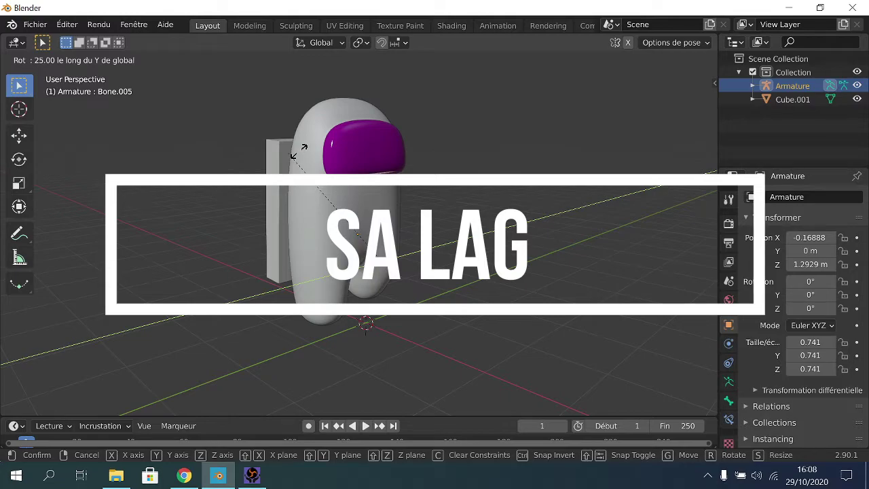
{"action": "left_click", "coordinate": [299, 151]}
Return to Object Mode and scale the backpack cube along Z by a factor of about 0.95.
{"action": "middle_click_drag", "start_coordinate": [298, 151], "coordinate": [394, 204]}
{"action": "left_click", "coordinate": [43, 60]}
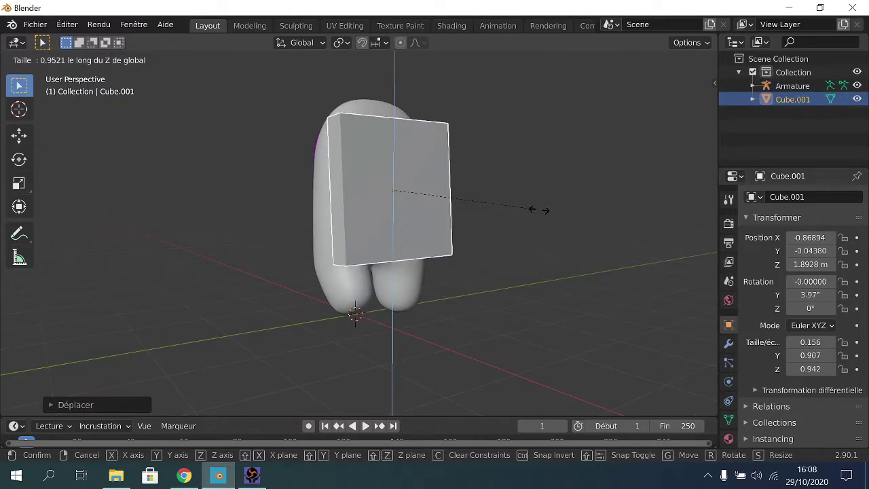
{"action": "left_click", "coordinate": [536, 209]}
Try to bevel the edges of the backpack cube in Edit Mode.
{"action": "middle_click_drag", "start_coordinate": [536, 209], "coordinate": [772, 408]}
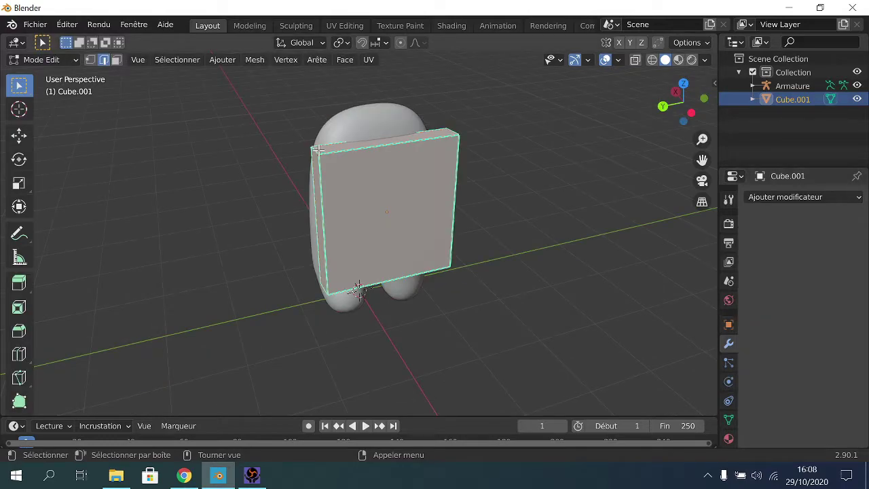
{"action": "key", "text": "alt+a"}
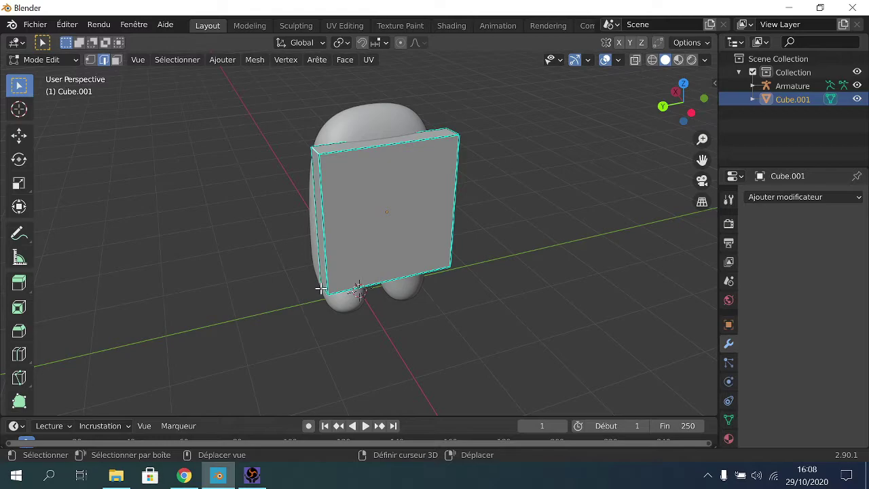
{"action": "key", "text": "ctrl+b"}
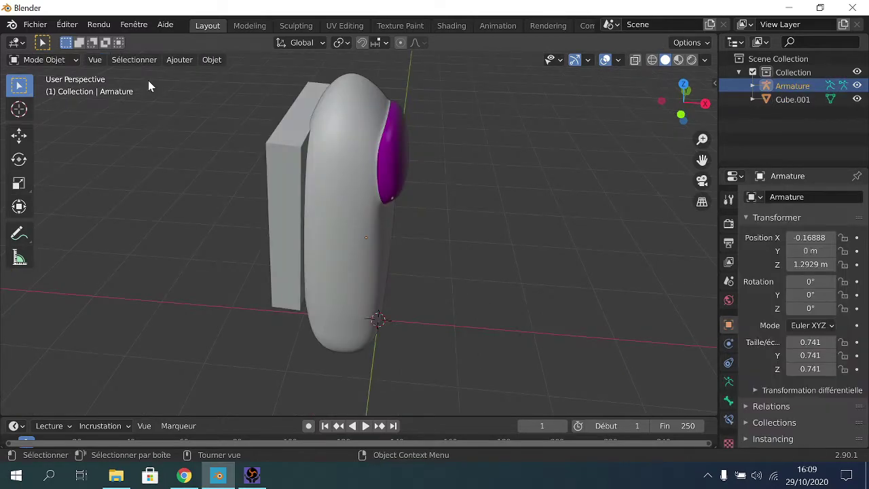
{"action": "left_click", "coordinate": [44, 59]}
{"action": "left_click", "coordinate": [58, 106]}
{"action": "middle_click_drag", "start_coordinate": [194, 107], "coordinate": [269, 91]}
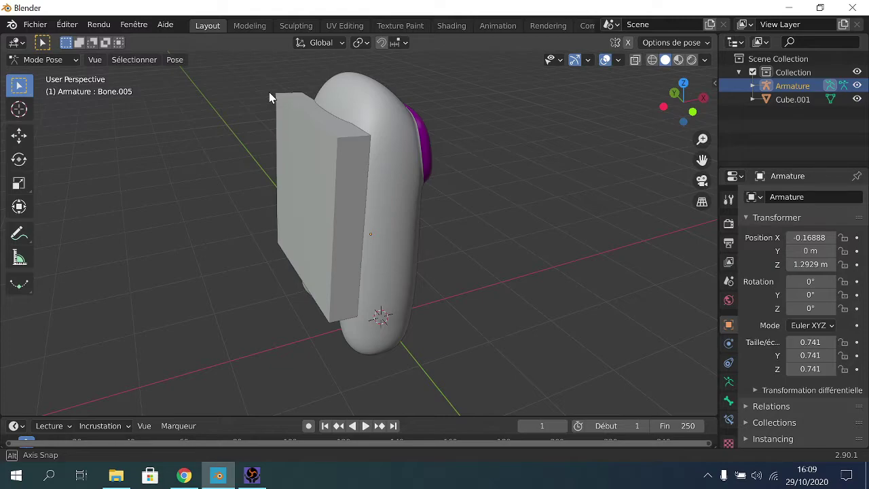
{"action": "left_click", "coordinate": [277, 153]}
{"action": "middle_click_drag", "start_coordinate": [269, 91], "coordinate": [311, 153]}
{"action": "middle_click_drag", "start_coordinate": [356, 128], "coordinate": [358, 122]}
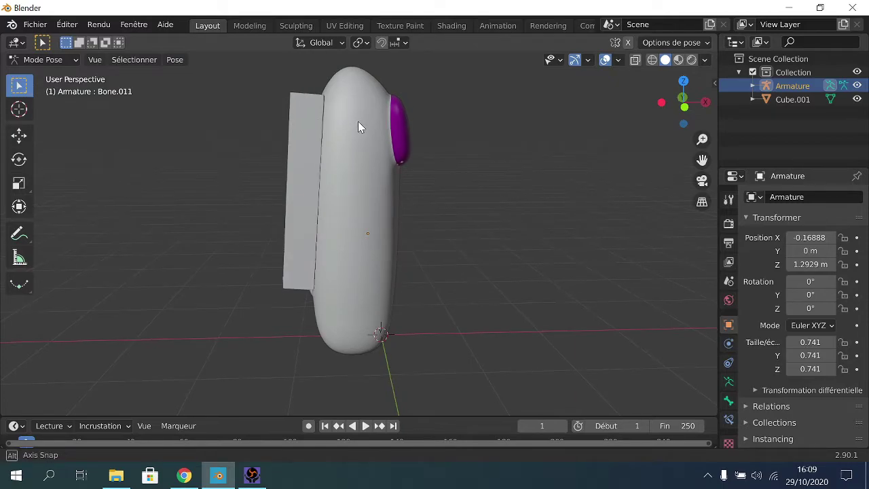
{"action": "middle_click_drag", "start_coordinate": [357, 121], "coordinate": [366, 136]}
{"action": "left_click", "coordinate": [42, 60]}
{"action": "left_click", "coordinate": [34, 73]}
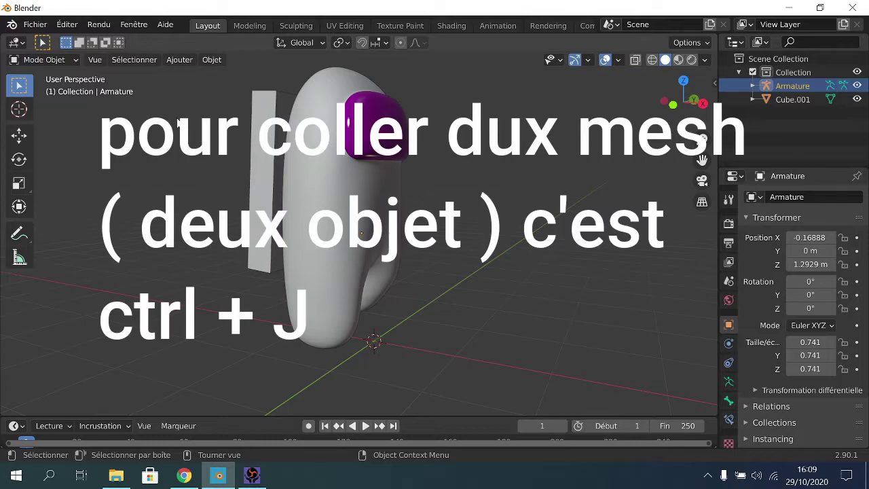
Try to select the backpack cube and the character's body together.
{"action": "left_click", "coordinate": [320, 155]}
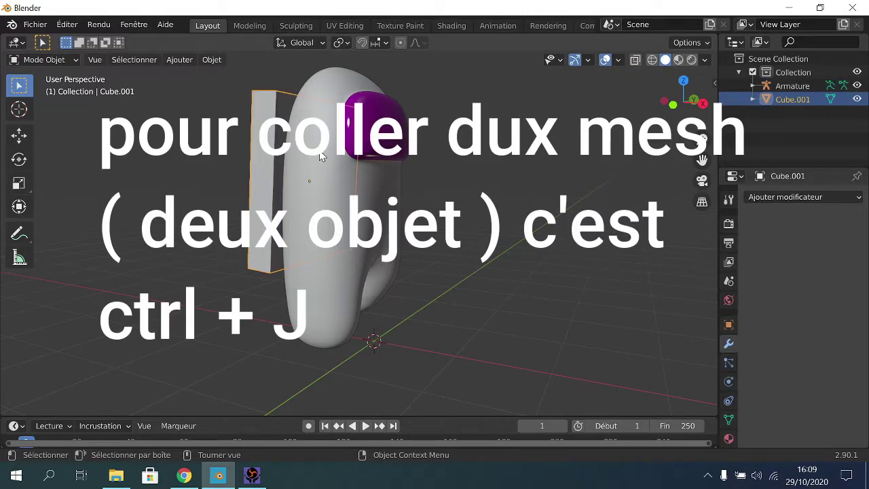
{"action": "left_click", "coordinate": [319, 155], "text": "shift"}
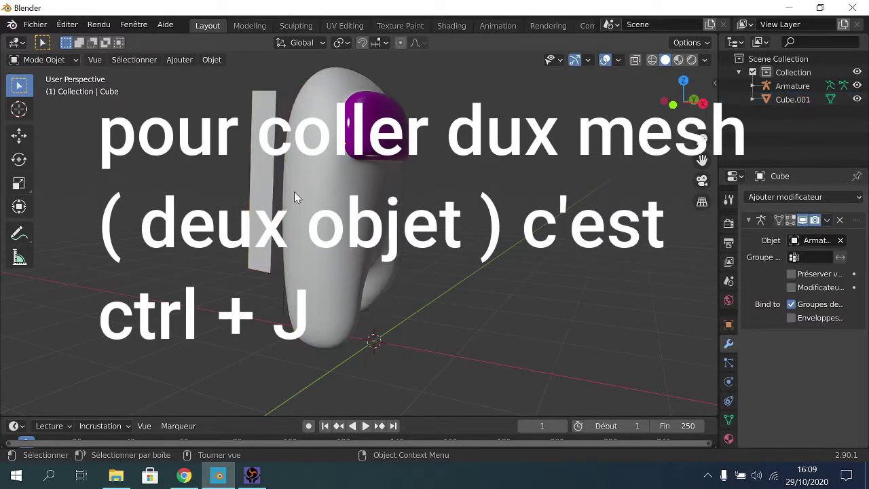
{"action": "scroll", "coordinate": [294, 192], "scroll_direction": "up", "scroll_amount": 5}
{"action": "middle_click_drag", "start_coordinate": [294, 192], "coordinate": [332, 221]}
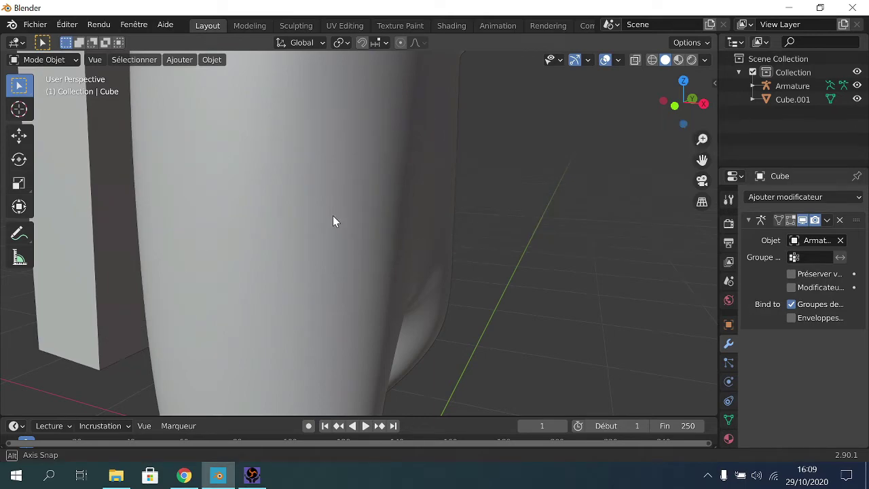
Put the armature in Pose Mode and select the spine bone that controls the upper body and visor.
{"action": "left_click", "coordinate": [44, 59]}
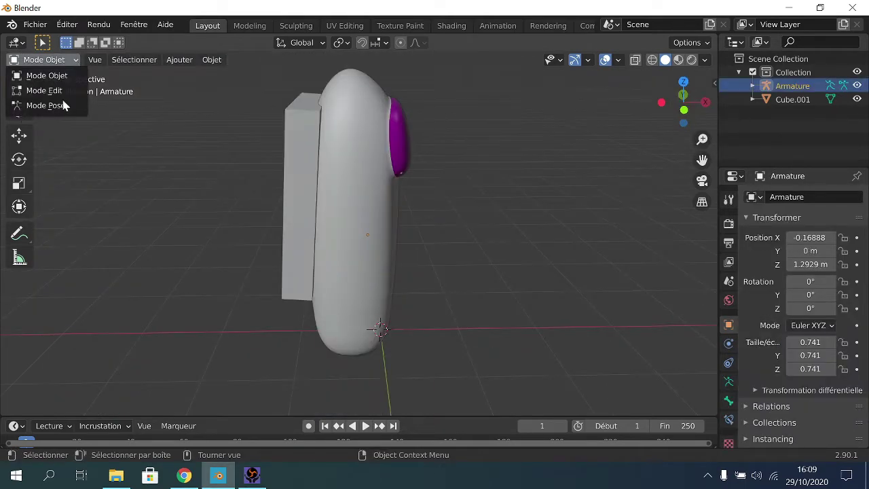
{"action": "left_click", "coordinate": [47, 105]}
{"action": "scroll", "coordinate": [278, 166], "scroll_direction": "up", "scroll_amount": 4}
{"action": "middle_click_drag", "start_coordinate": [279, 166], "coordinate": [265, 151]}
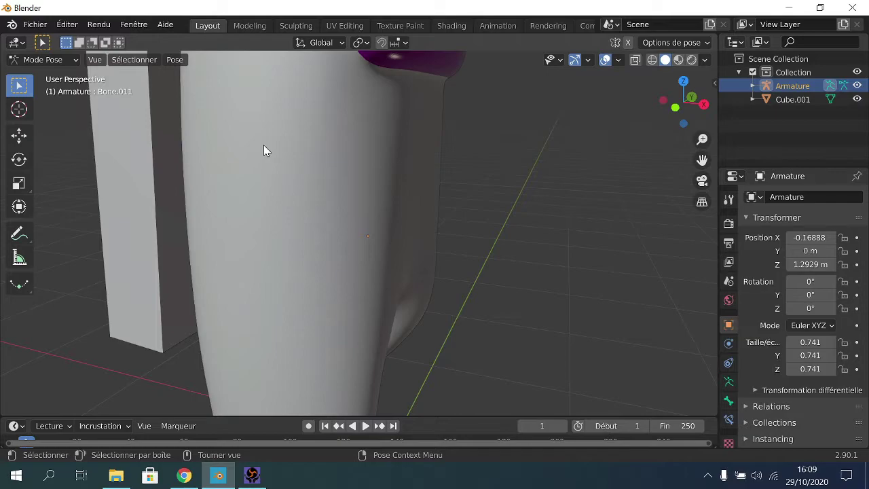
{"action": "scroll", "coordinate": [264, 151], "scroll_direction": "down", "scroll_amount": 4}
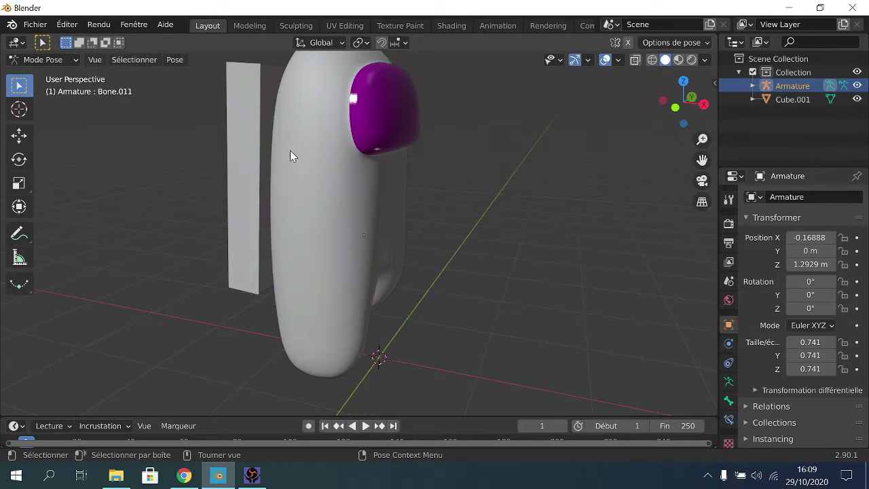
{"action": "middle_click_drag", "start_coordinate": [328, 159], "coordinate": [434, 167]}
{"action": "left_click", "coordinate": [337, 182]}
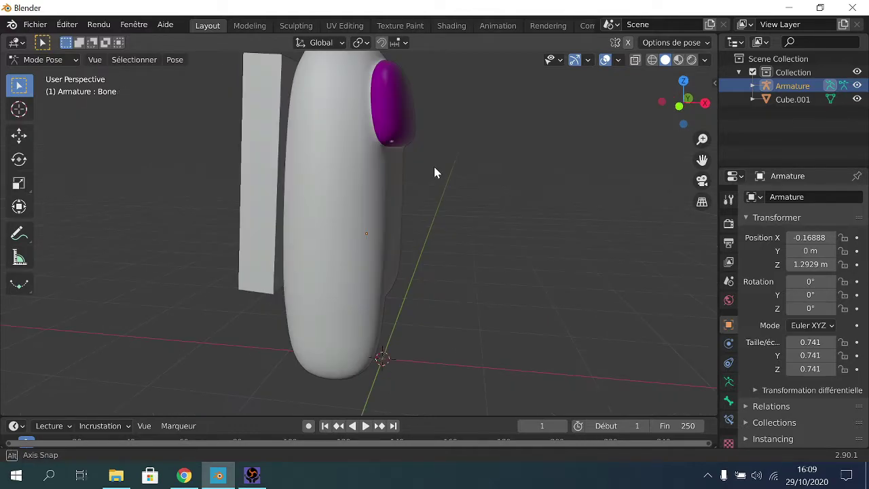
{"action": "key", "text": "g"}
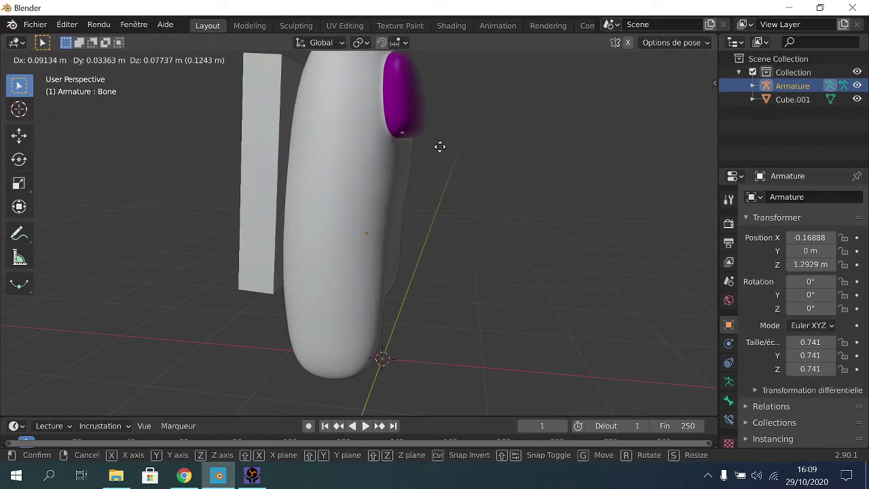
{"action": "right_click", "coordinate": [418, 161]}
Rotate the selected upper-body bone about 24° around global Y to bend the character toward its visor side.
{"action": "scroll", "coordinate": [419, 161], "scroll_direction": "down", "scroll_amount": 6}
{"action": "middle_click_drag", "start_coordinate": [419, 161], "coordinate": [402, 177]}
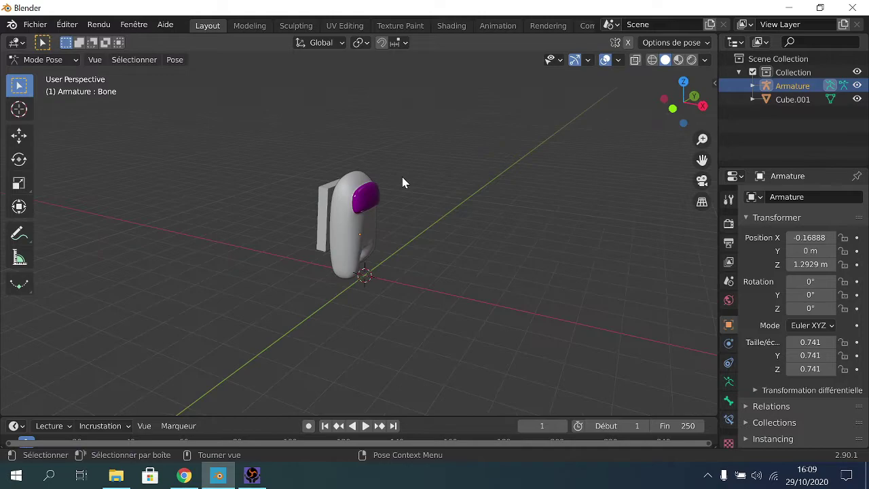
{"action": "key", "text": "r"}
{"action": "key", "text": "y"}
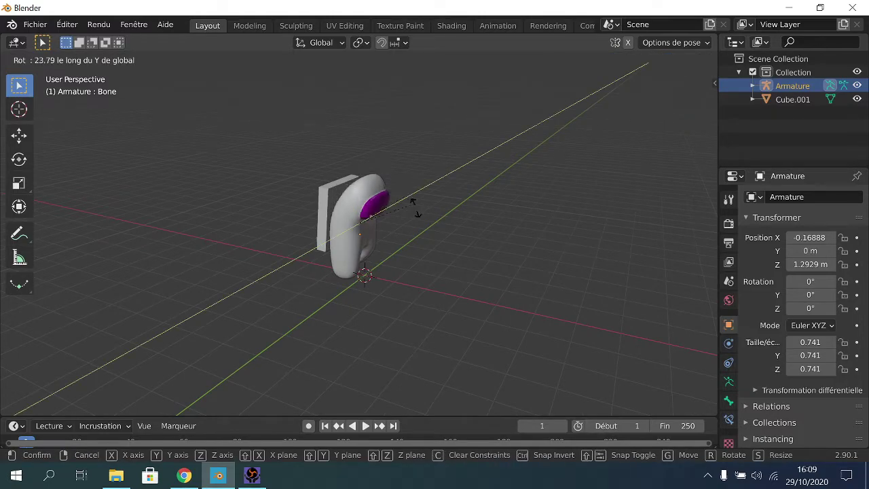
{"action": "right_click", "coordinate": [451, 214]}
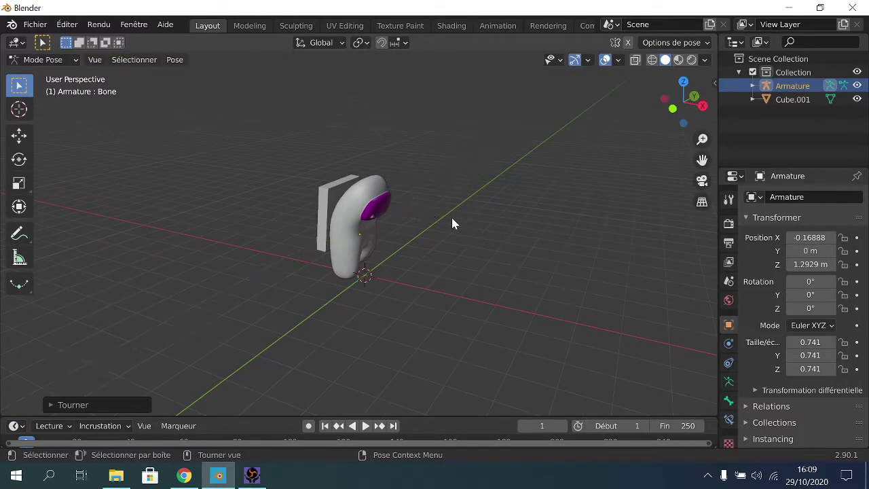
{"action": "middle_click_drag", "start_coordinate": [398, 189], "coordinate": [276, 186]}
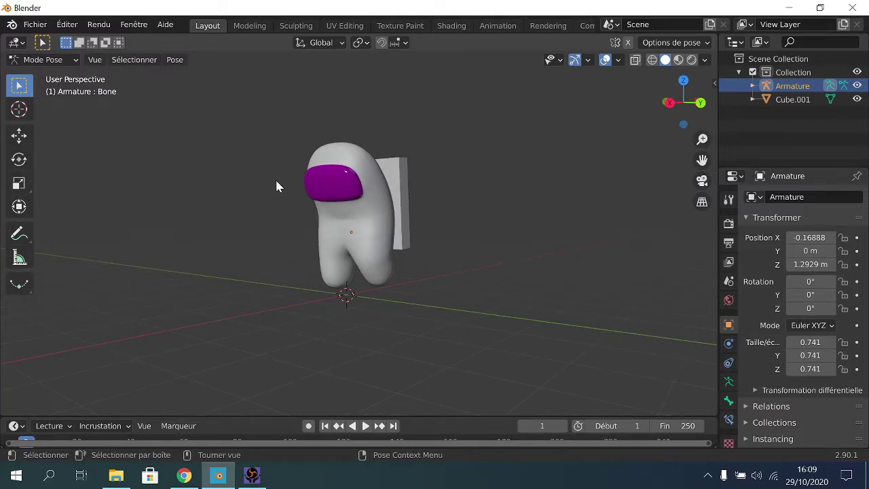
{"action": "middle_click_drag", "start_coordinate": [276, 186], "coordinate": [428, 200]}
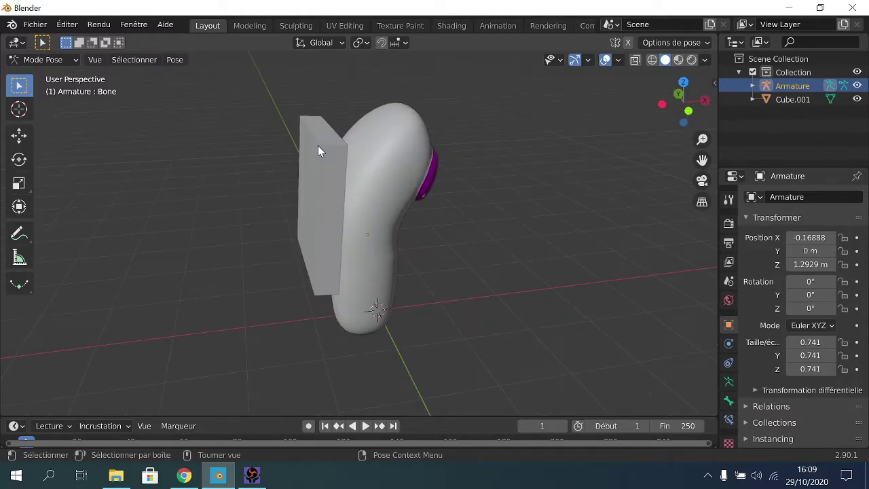
Select the negative-Y lower leg bone and rotate it about 24° around global Y.
{"action": "middle_click_drag", "start_coordinate": [272, 122], "coordinate": [426, 266]}
{"action": "left_click", "coordinate": [325, 264]}
{"action": "key", "text": "r"}
{"action": "key", "text": "y"}
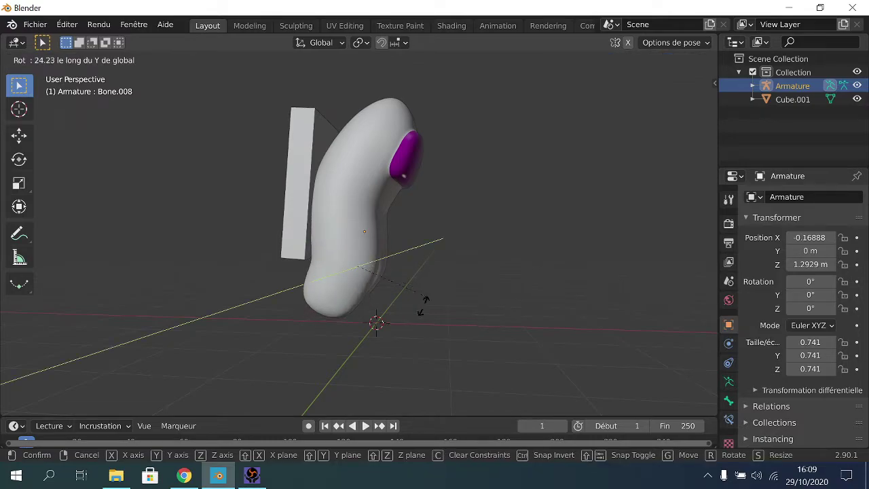
{"action": "left_click", "coordinate": [425, 305]}
{"action": "middle_click_drag", "start_coordinate": [377, 232], "coordinate": [344, 192]}
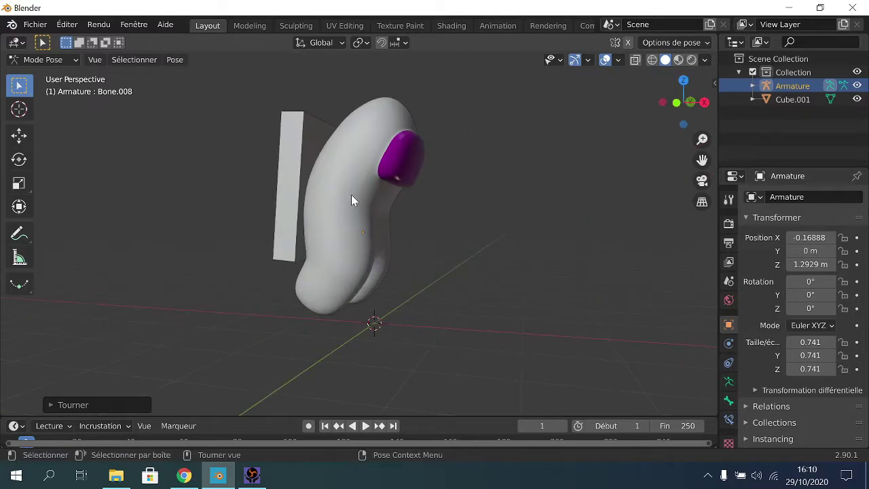
{"action": "right_click", "coordinate": [396, 144]}
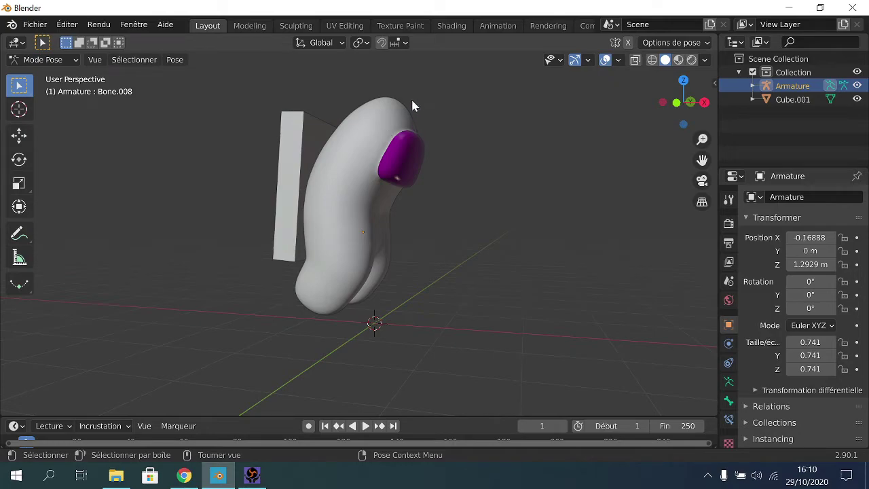
Enlarge the timeline to show its frame numbers and start animation playback.
{"action": "left_click_drag", "start_coordinate": [423, 416], "coordinate": [423, 393]}
{"action": "middle_click_drag", "start_coordinate": [432, 329], "coordinate": [308, 311]}
{"action": "scroll", "coordinate": [541, 205], "scroll_direction": "down", "scroll_amount": 5}
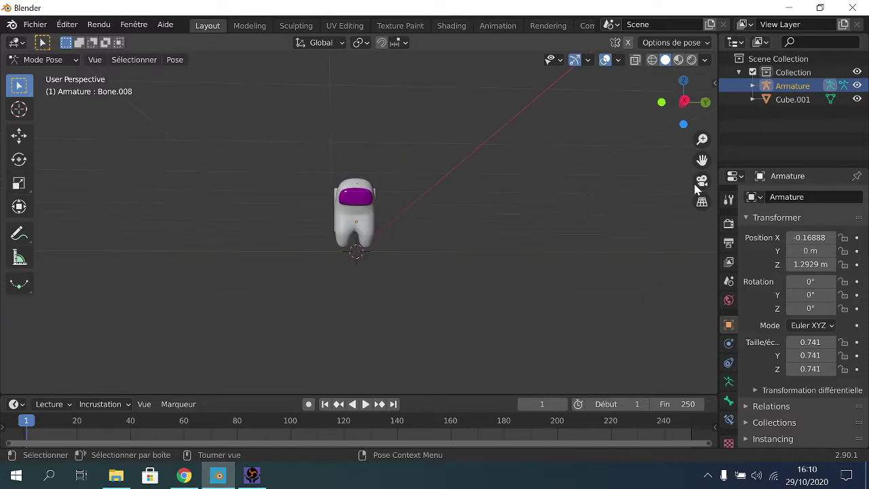
{"action": "middle_click_drag", "start_coordinate": [455, 214], "coordinate": [357, 217]}
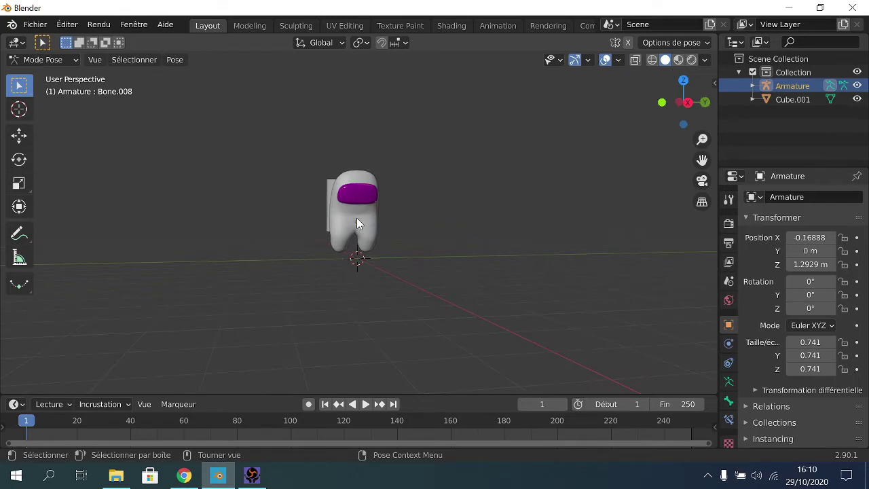
{"action": "middle_click_drag", "start_coordinate": [357, 224], "coordinate": [374, 252]}
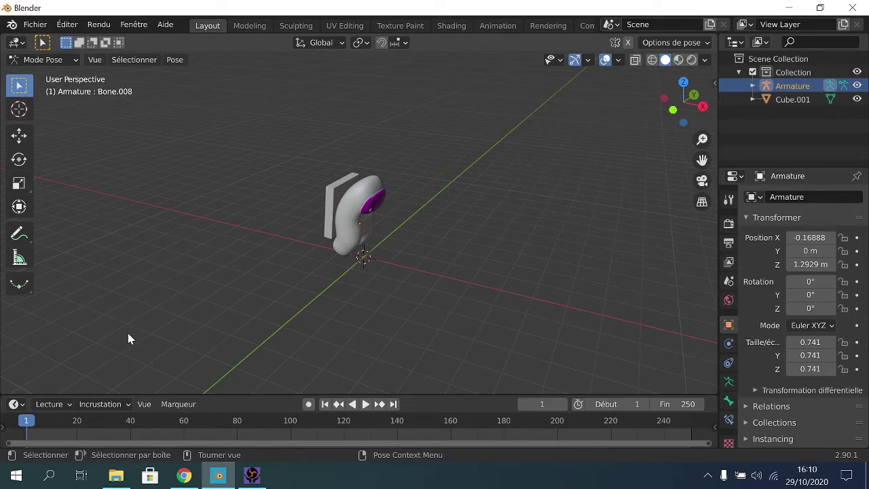
{"action": "key", "text": "space"}
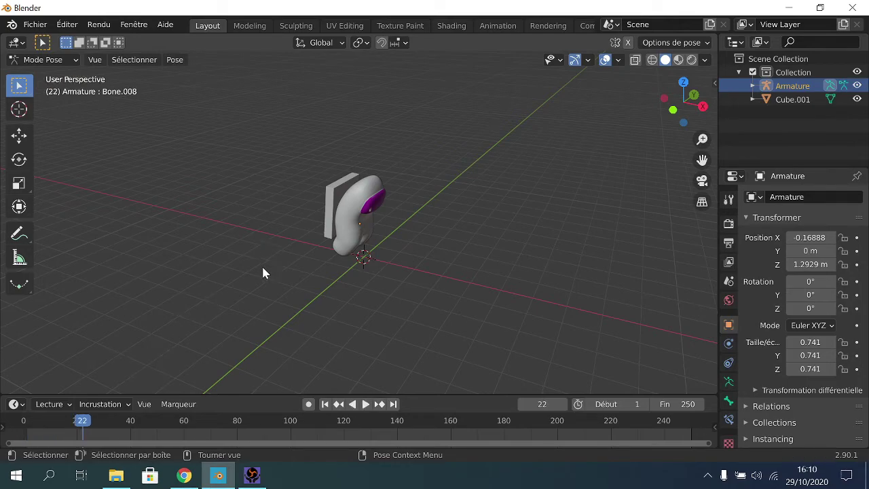